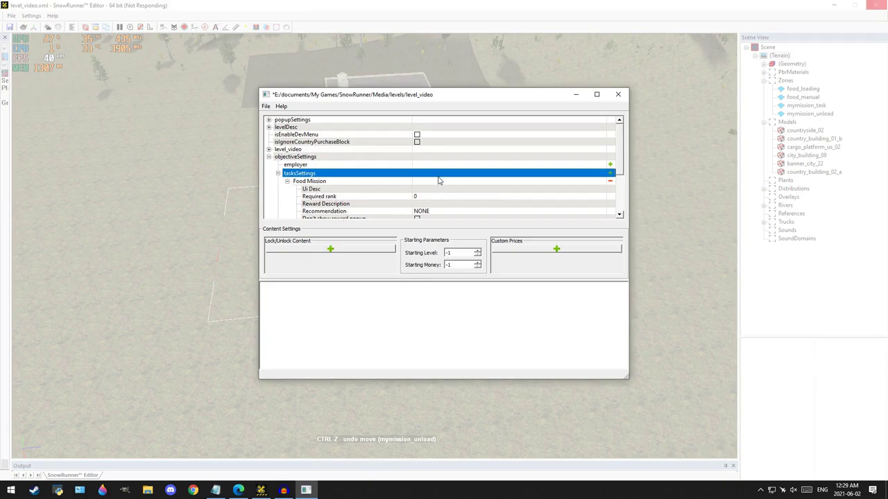
Copy "Can you get some food for us?" from the Notepad notes into the Food Mission's Ui Desc
scroll(440, 180, "down", 1)
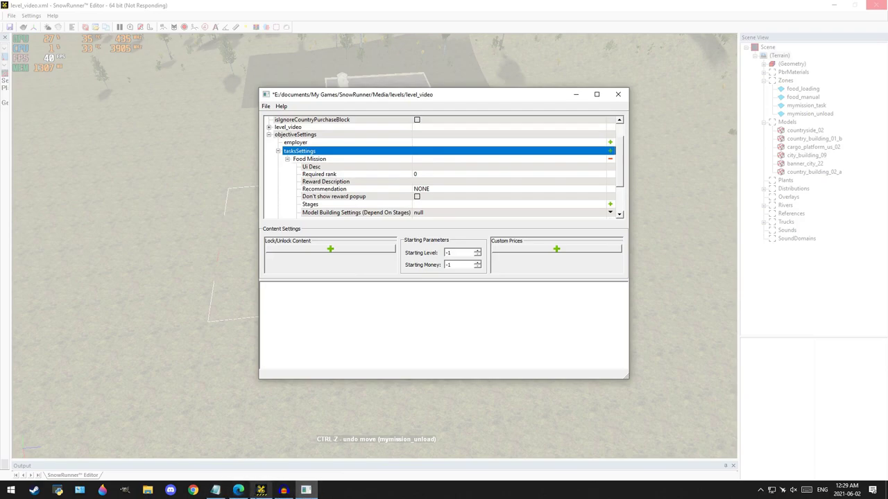
left_click(221, 491)
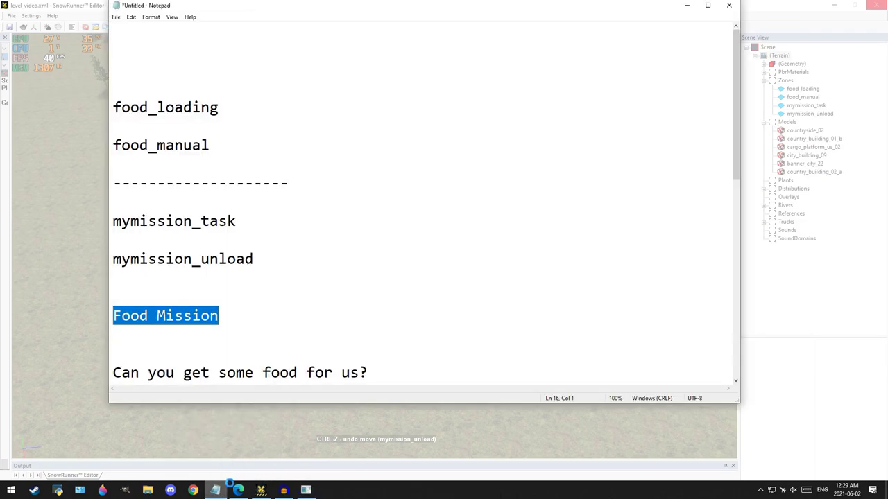
scroll(270, 295, "down", 1)
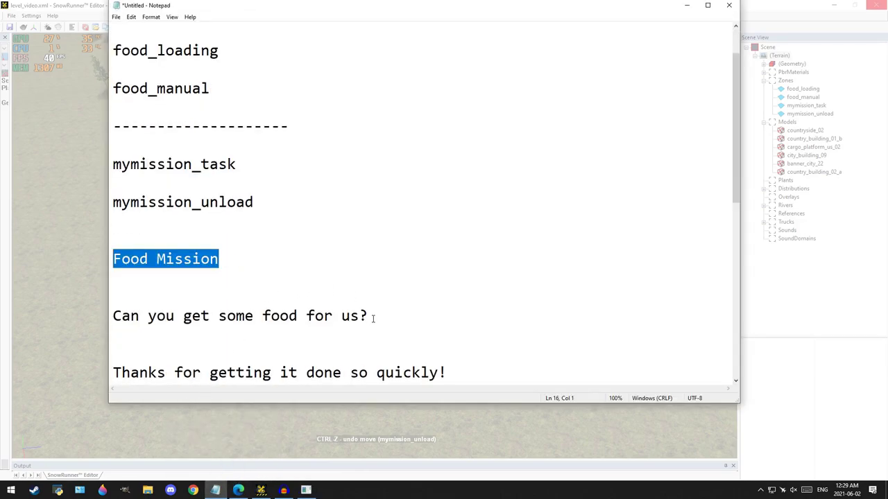
left_click_drag(373, 318, 111, 321)
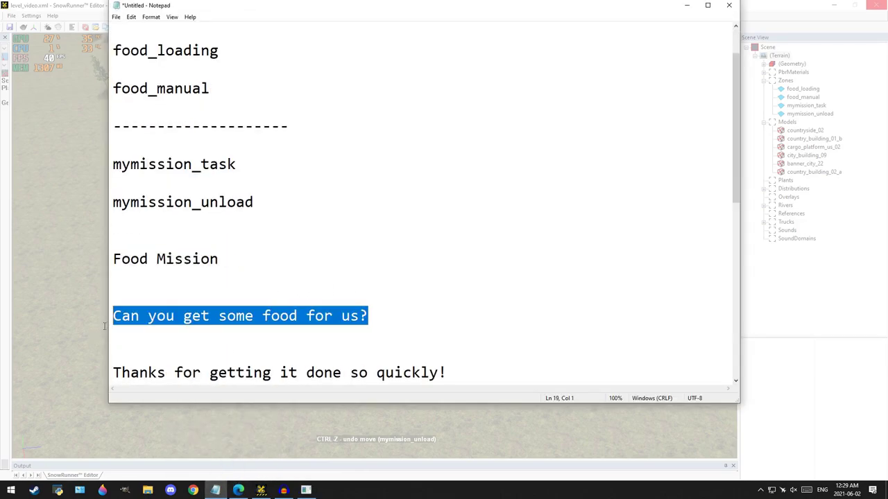
right_click(165, 326)
left_click(222, 353)
left_click(306, 490)
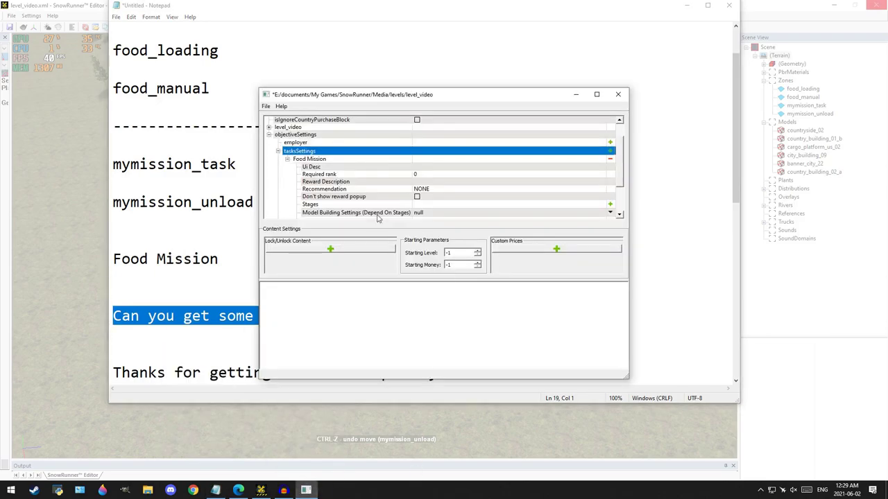
left_click(425, 168)
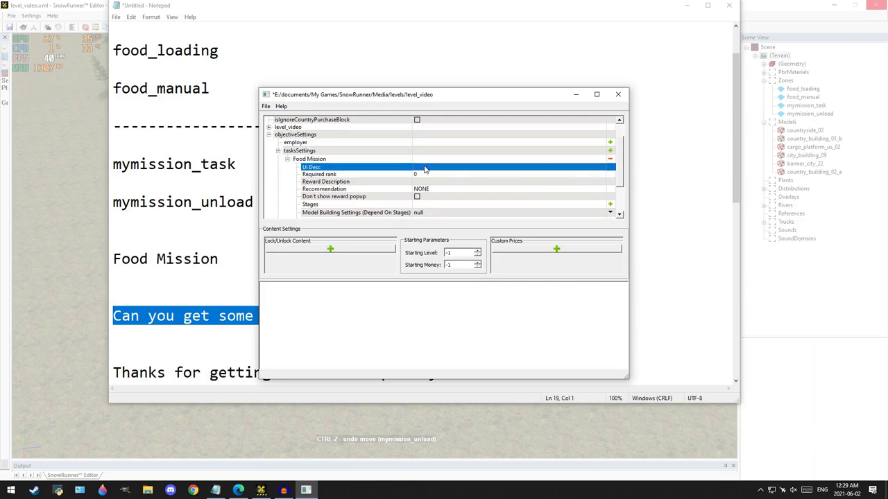
right_click(417, 169)
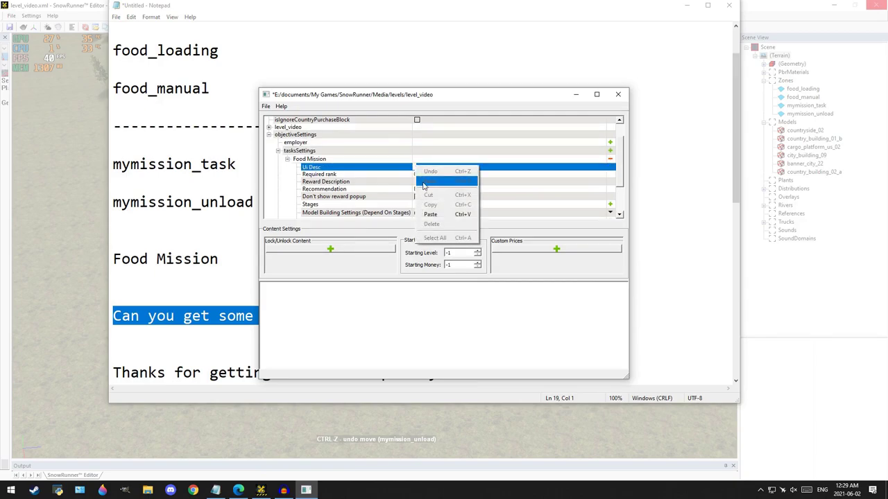
left_click(421, 217)
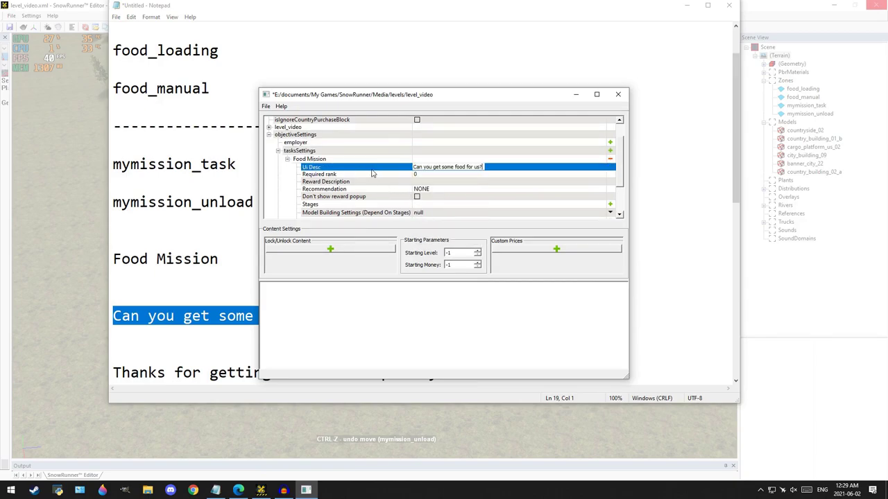
key("Return")
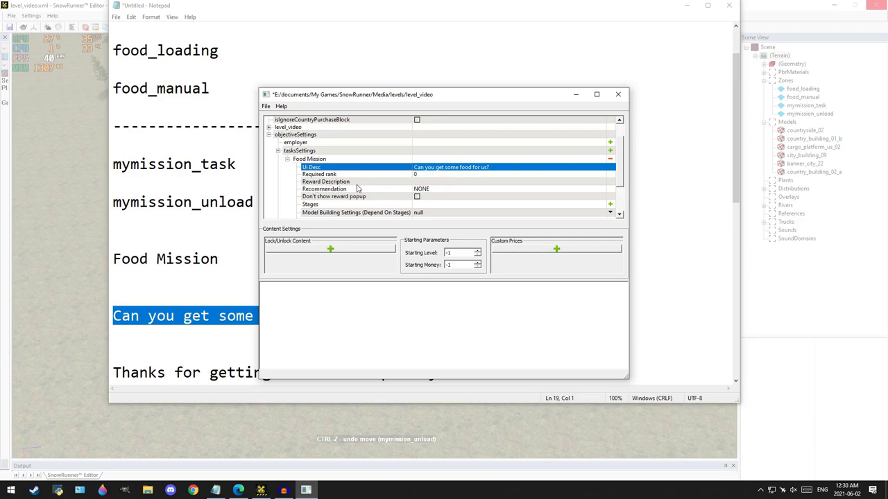
Copy "Thanks for getting it done so quickly!" from the Notepad notes into the Food Mission's Reward Description
left_click(150, 317)
scroll(364, 299, "down", 1)
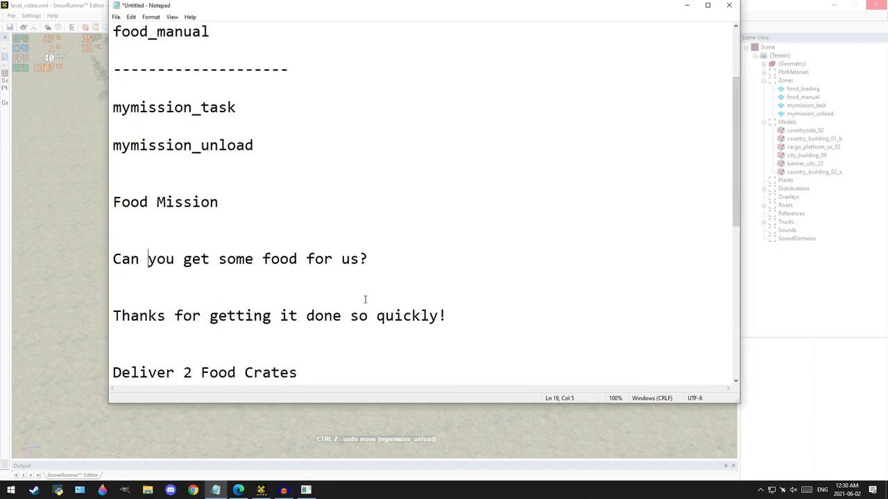
left_click_drag(449, 318, 120, 329)
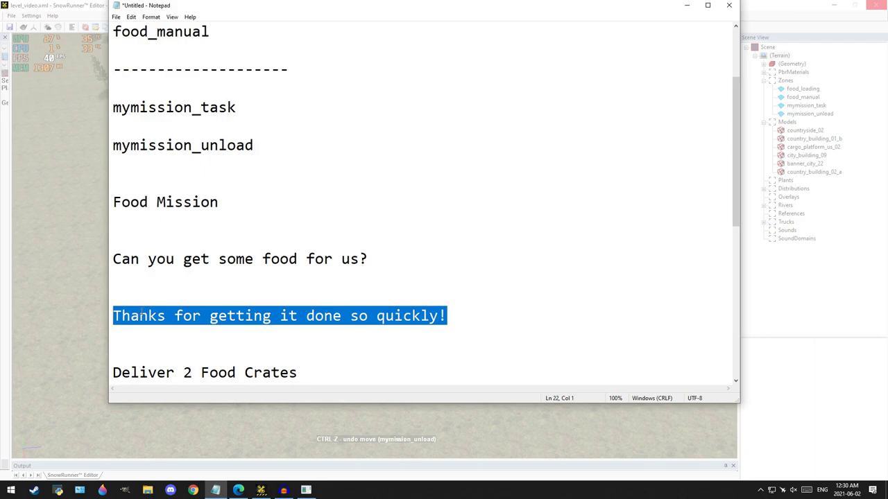
right_click(176, 317)
left_click(201, 347)
left_click(306, 490)
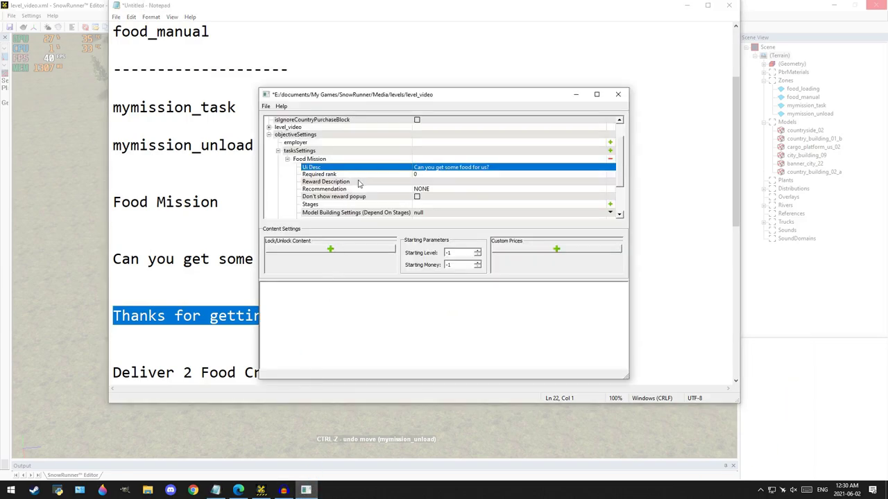
left_click(427, 184)
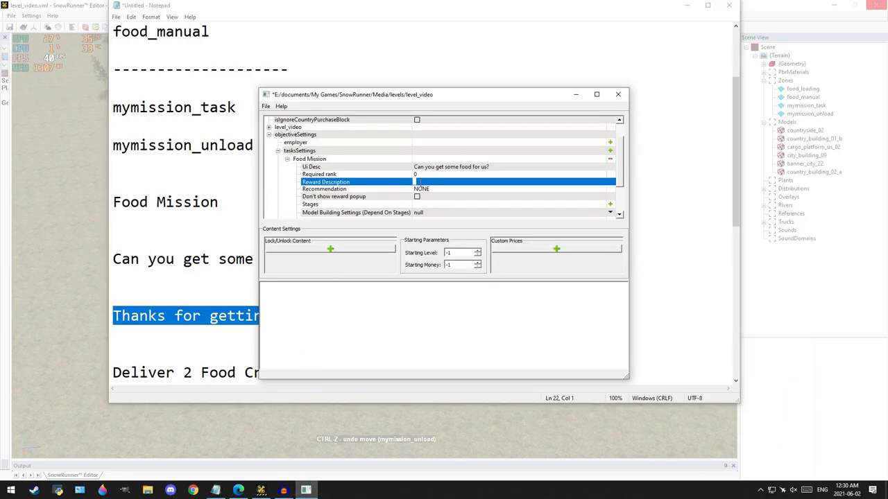
right_click(418, 182)
left_click(430, 224)
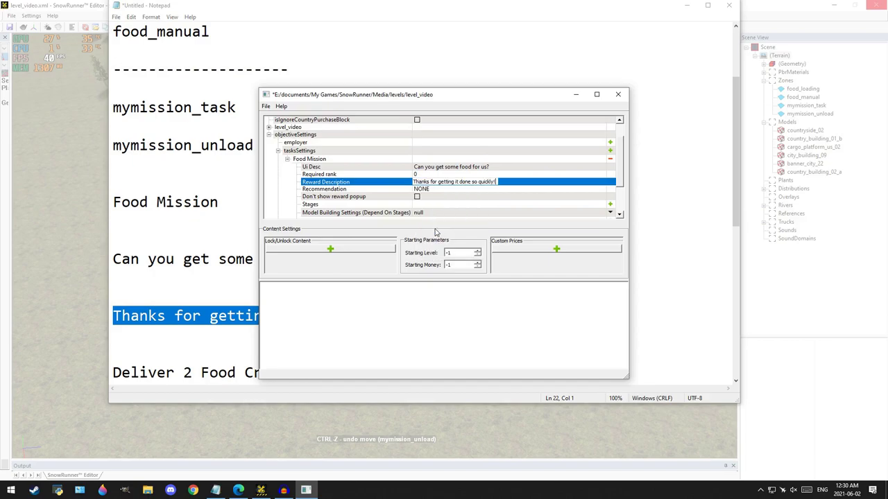
left_click(387, 183)
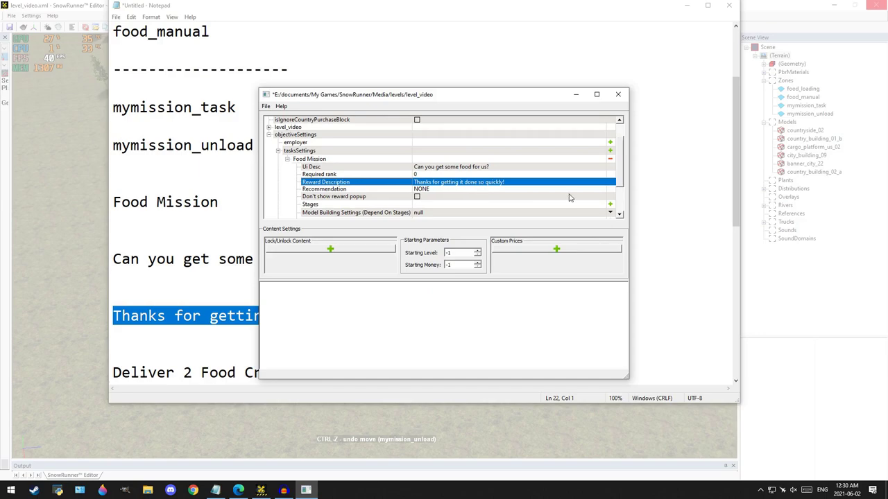
Look through the Food Mission's Recommendation options and keep NONE
left_click(600, 191)
left_click(600, 192)
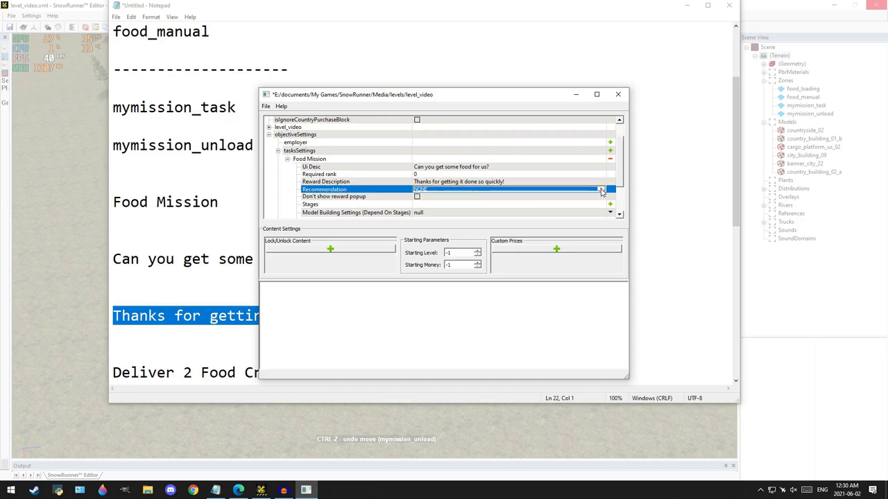
left_click(601, 190)
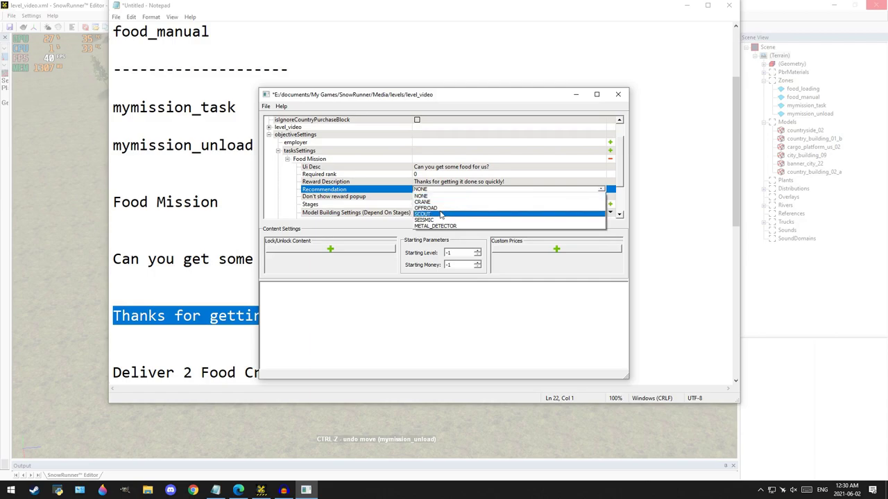
left_click(425, 192)
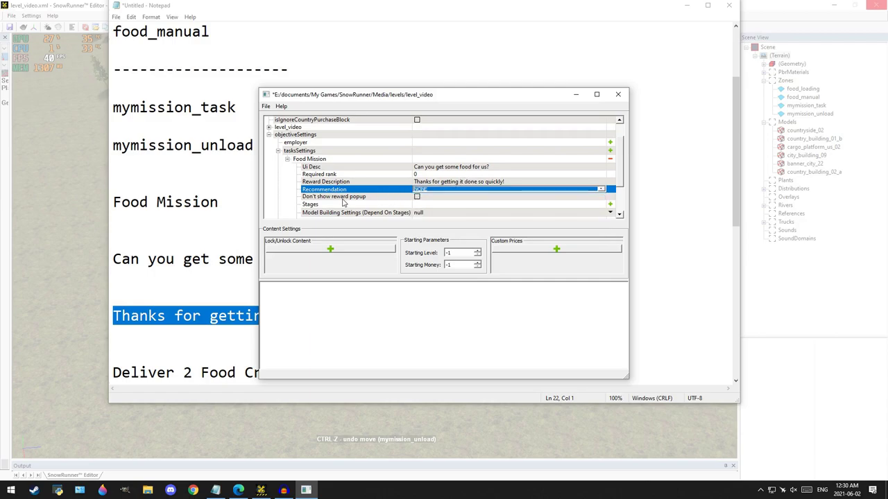
Add a stage to the Food Mission and set its actions to ActionPackSettings
scroll(334, 195, "down", 1)
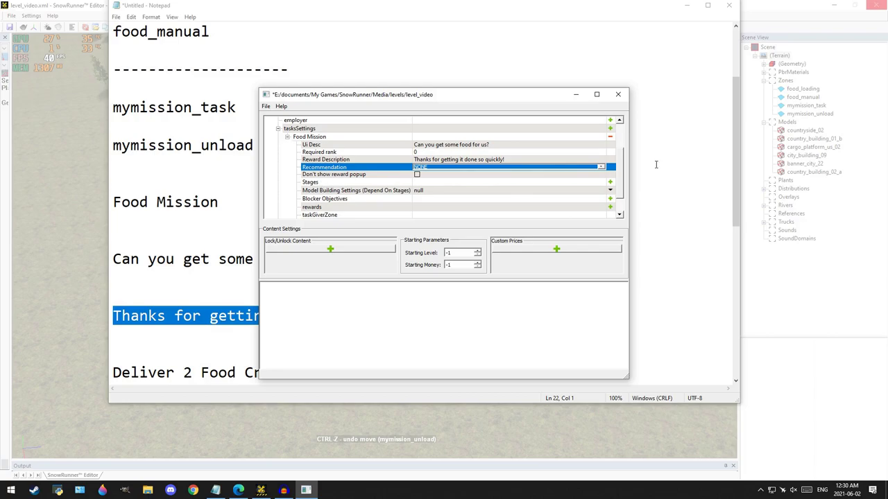
left_click(610, 182)
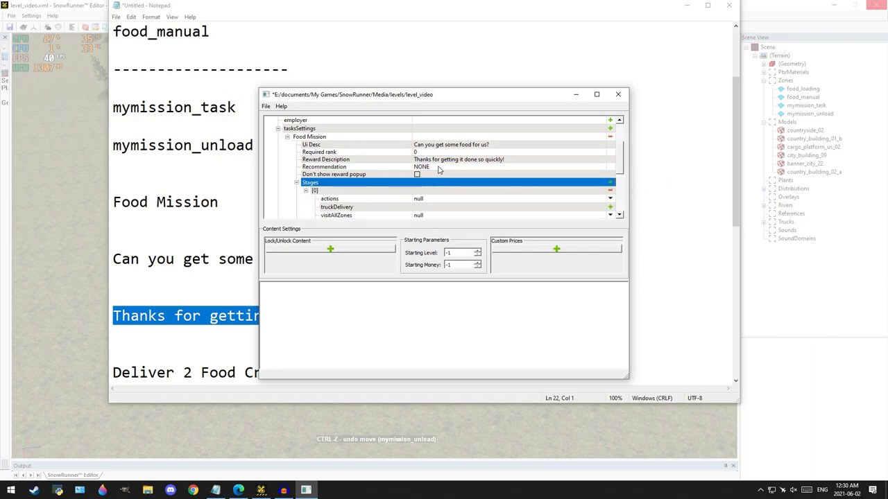
scroll(426, 181, "down", 2)
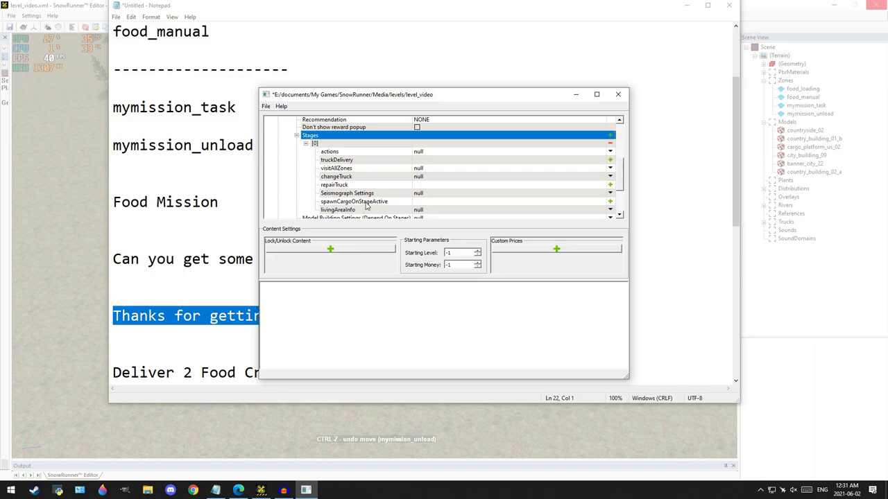
scroll(366, 205, "down", 1)
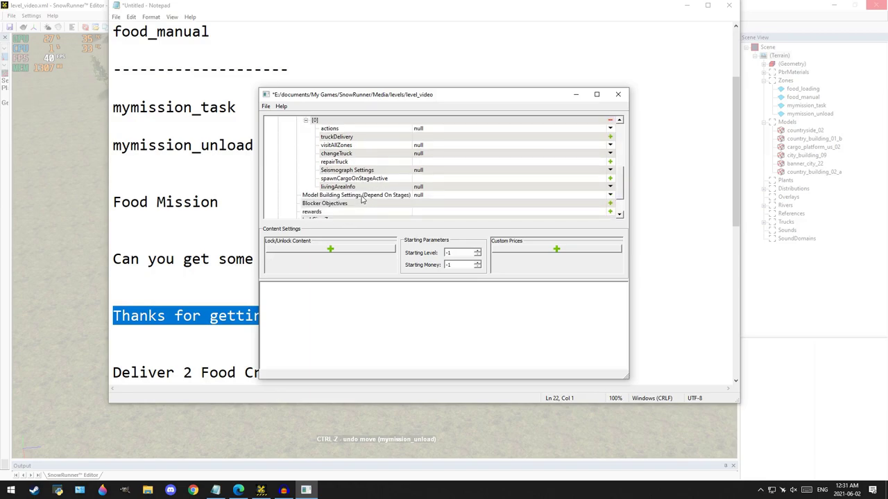
scroll(362, 199, "up", 1)
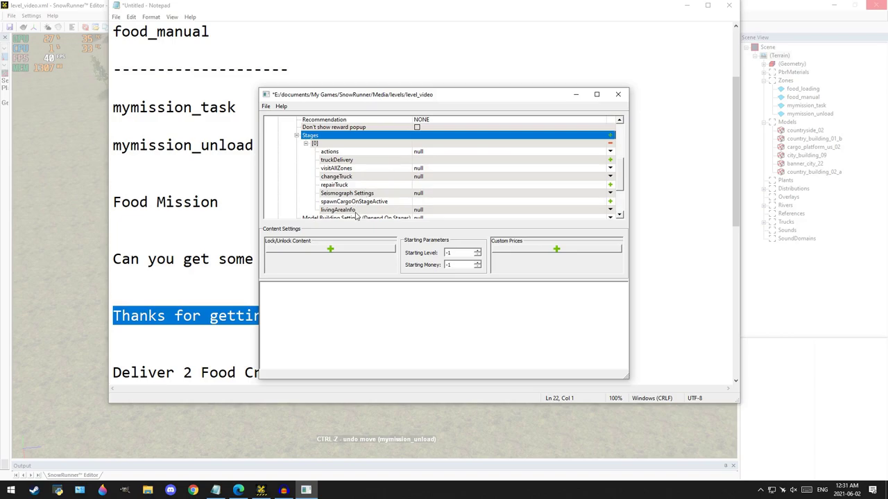
scroll(357, 215, "down", 1)
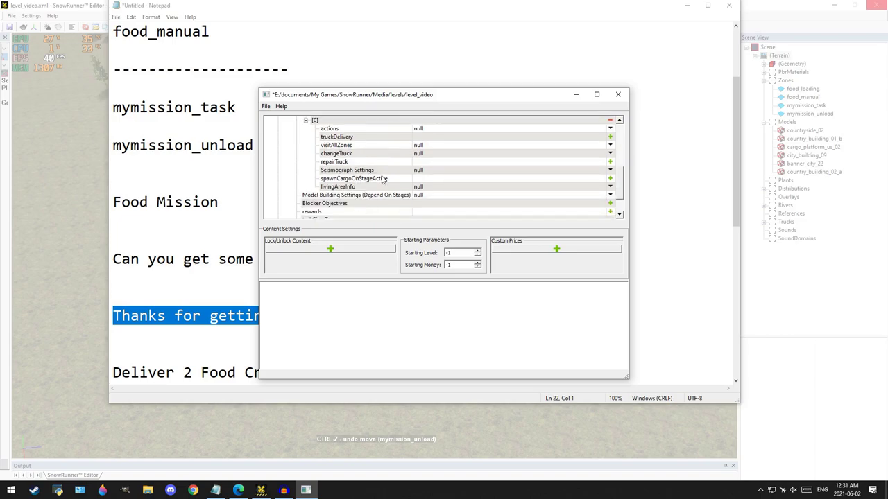
scroll(409, 174, "up", 1)
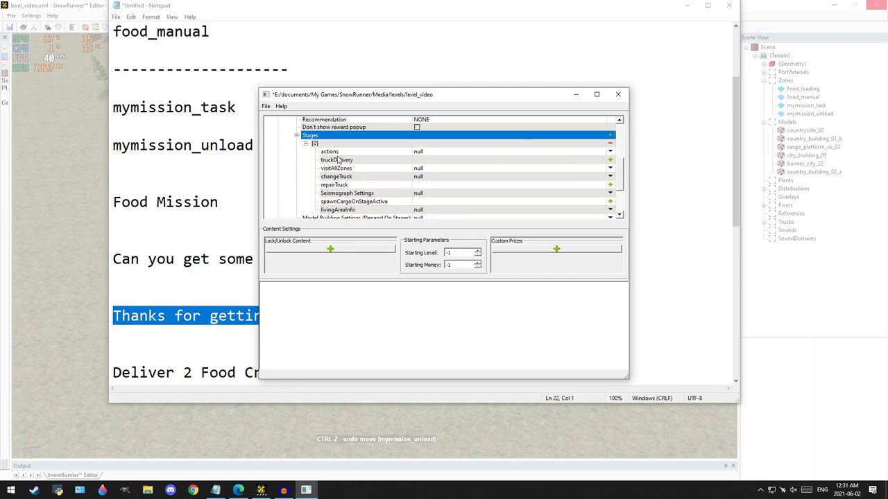
left_click(610, 152)
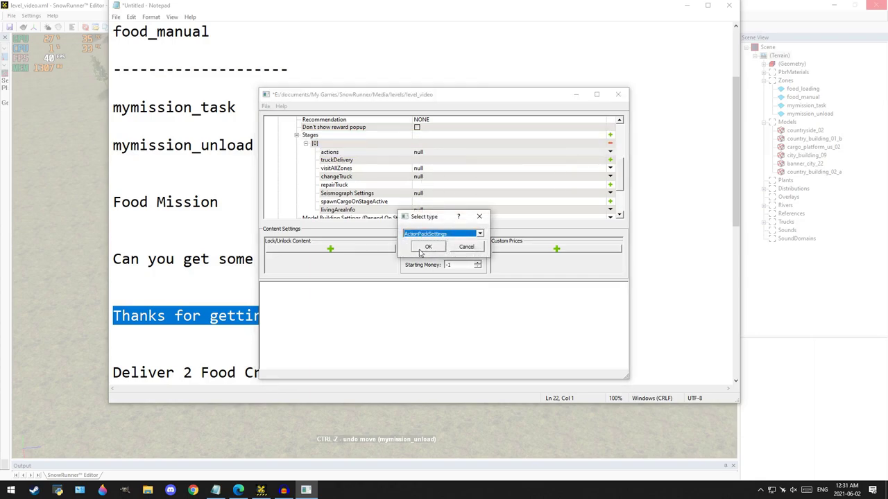
left_click(424, 249)
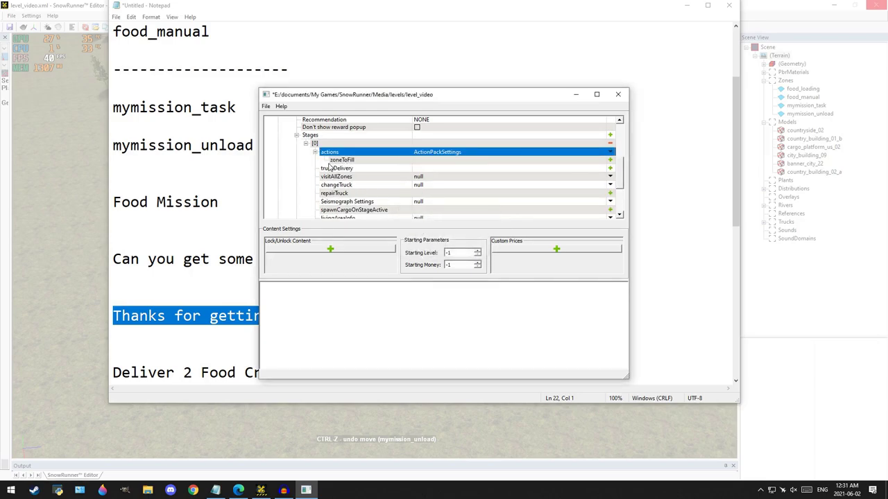
Add a zoneToFill entry under the stage's actions and look over its fields
left_click(611, 161)
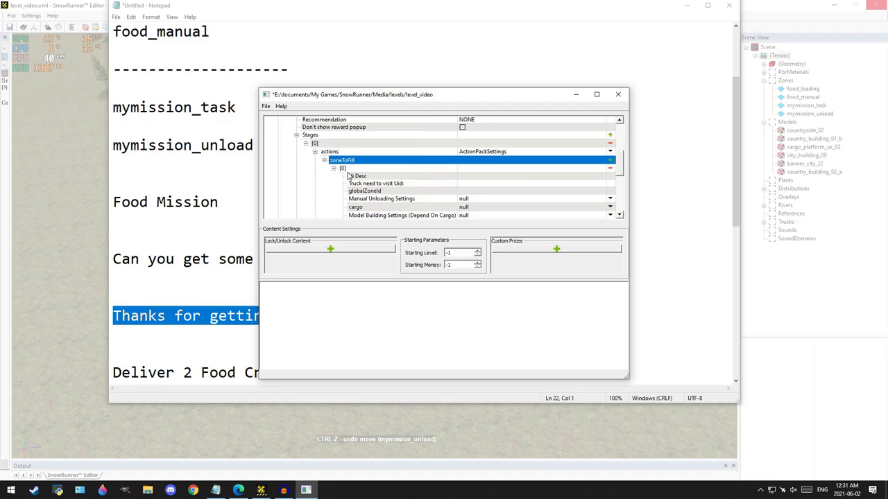
scroll(361, 183, "down", 1)
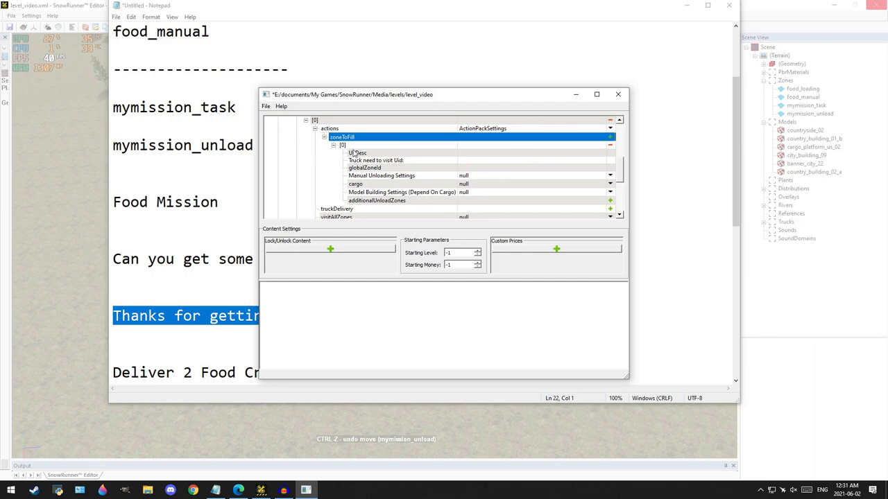
scroll(341, 160, "up", 1)
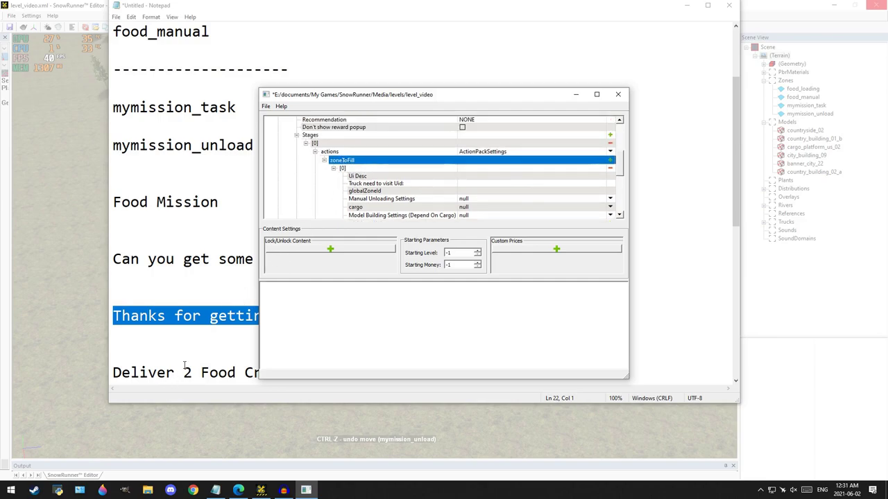
Copy "Deliver 2 Food Crates" from the Notepad notes into the Ui Desc of the stage's zoneToFill entry
left_click(184, 366)
left_click_drag(305, 377, 271, 282)
scroll(272, 283, "up", 3)
scroll(270, 281, "up", 2)
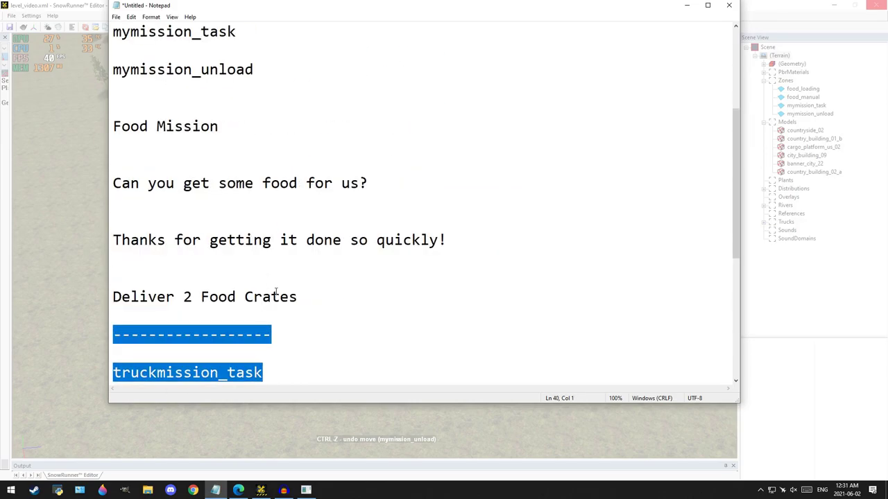
left_click(212, 311)
left_click_drag(132, 315, 113, 297)
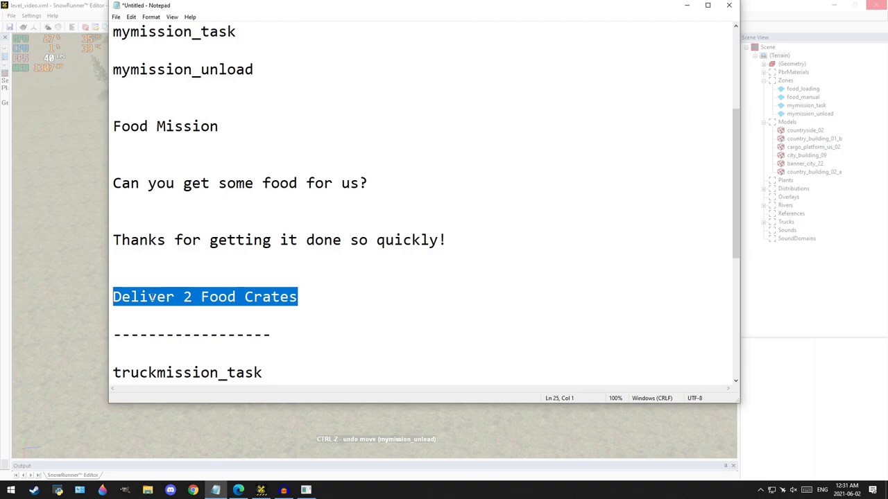
right_click(147, 297)
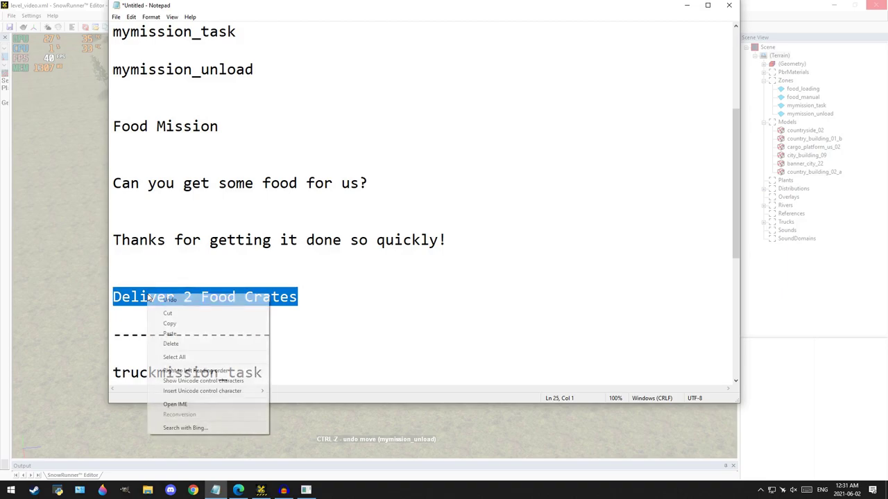
left_click(170, 324)
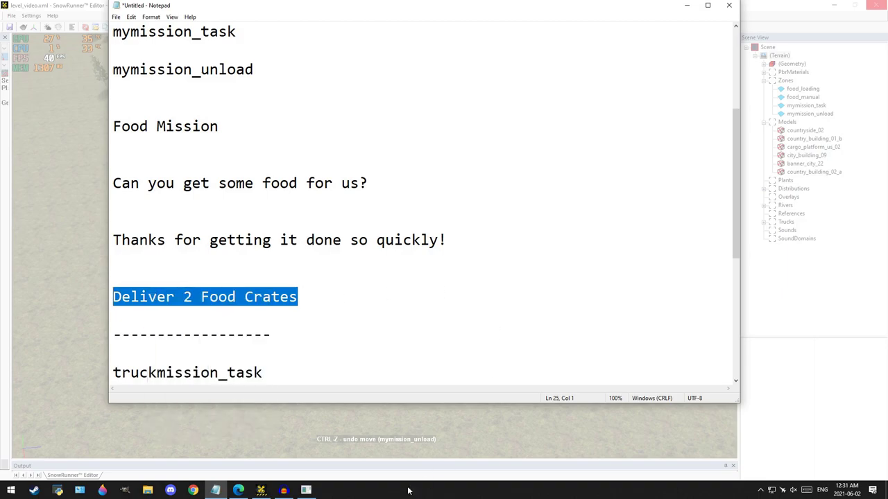
left_click(308, 490)
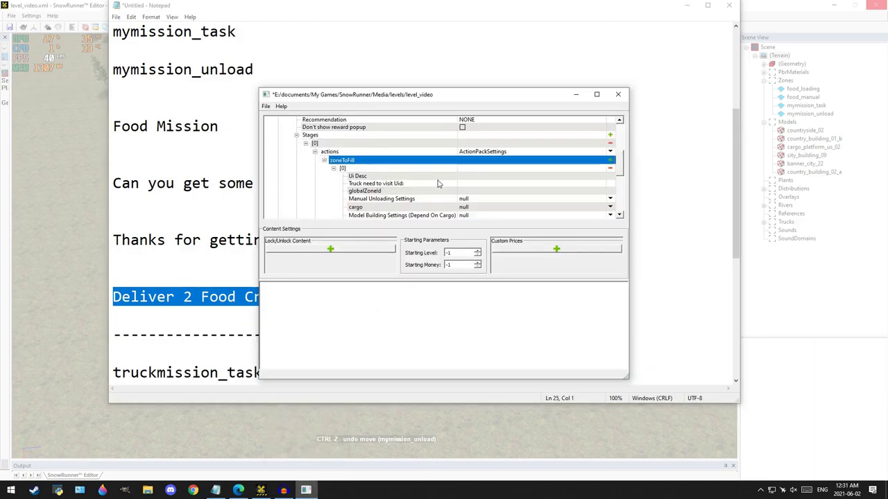
left_click(463, 177)
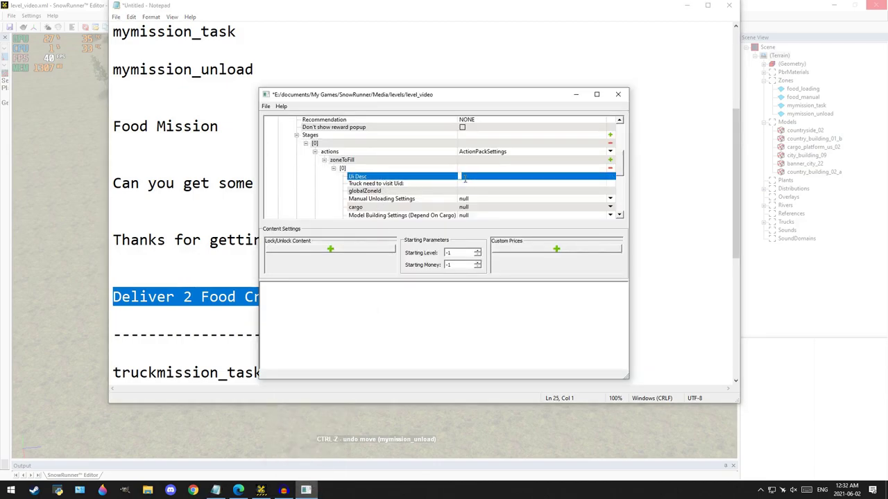
right_click(464, 180)
left_click(476, 222)
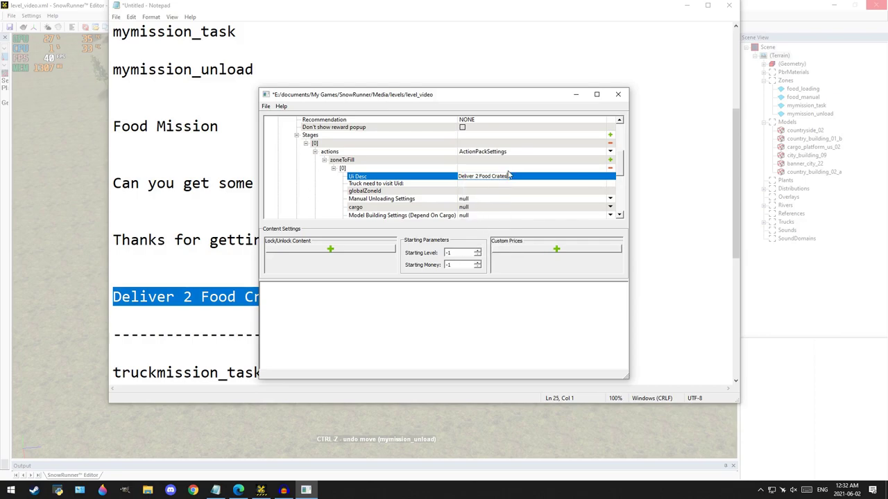
Set the zoneToFill entry's globalZoneId to the level_video || mymission_unload zone
left_click(399, 184)
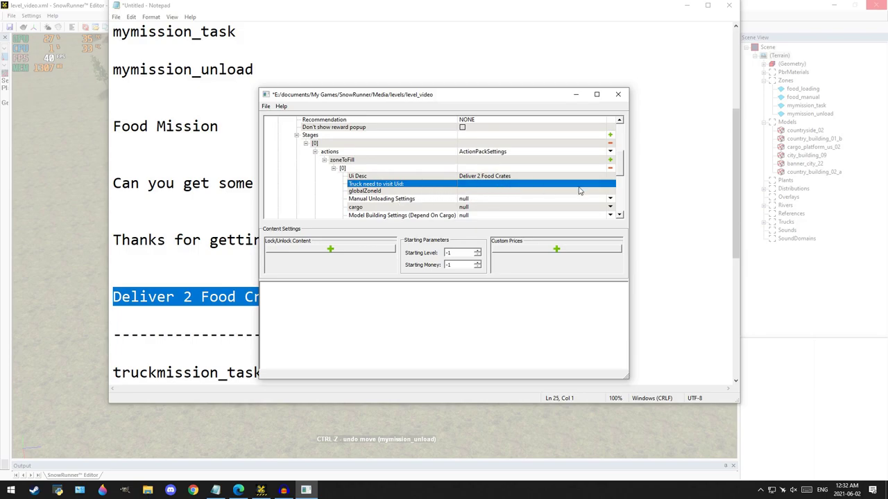
left_click(603, 192)
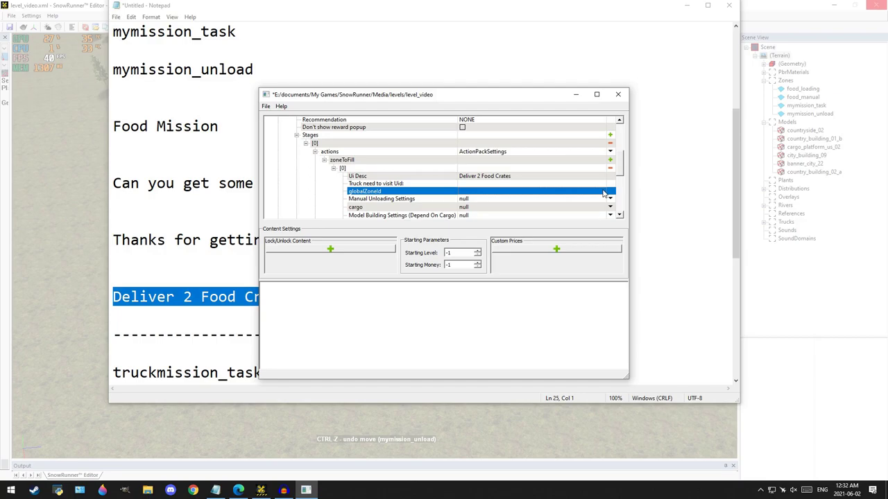
left_click(604, 193)
left_click(601, 192)
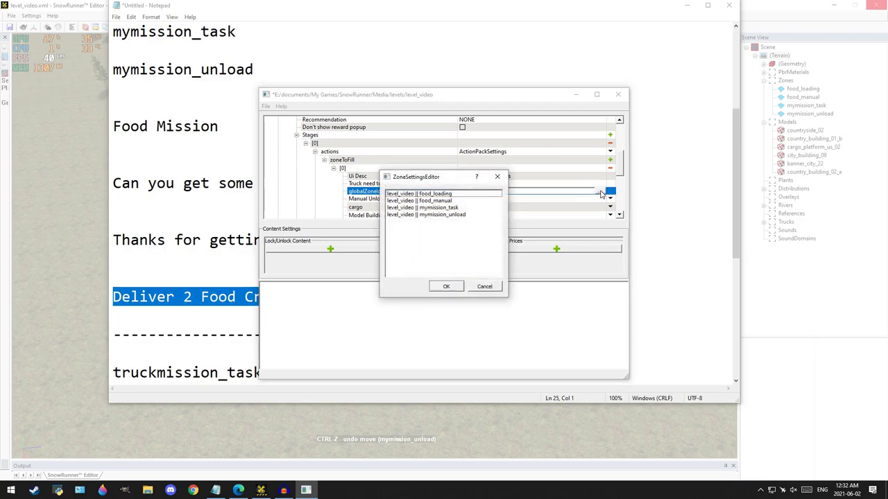
double_click(458, 216)
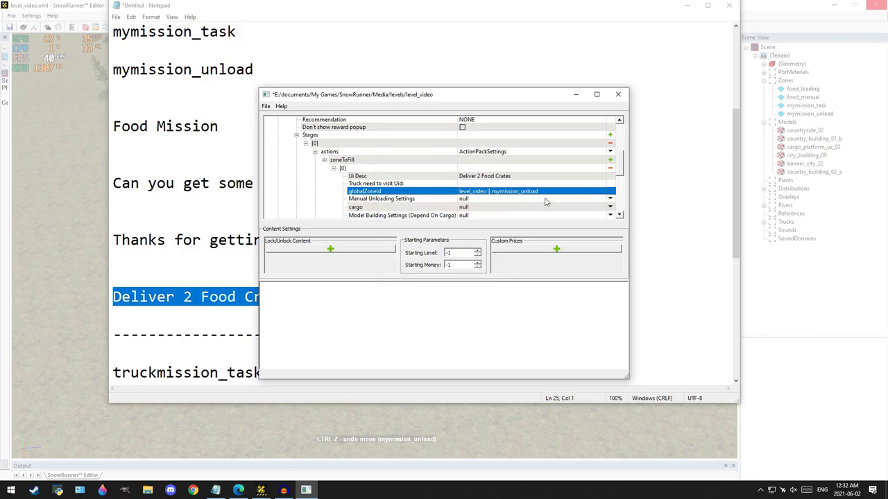
Set the zoneToFill entry's cargo to a CargoPack of CargoCrateLarge with an amount of 2
scroll(416, 199, "down", 1)
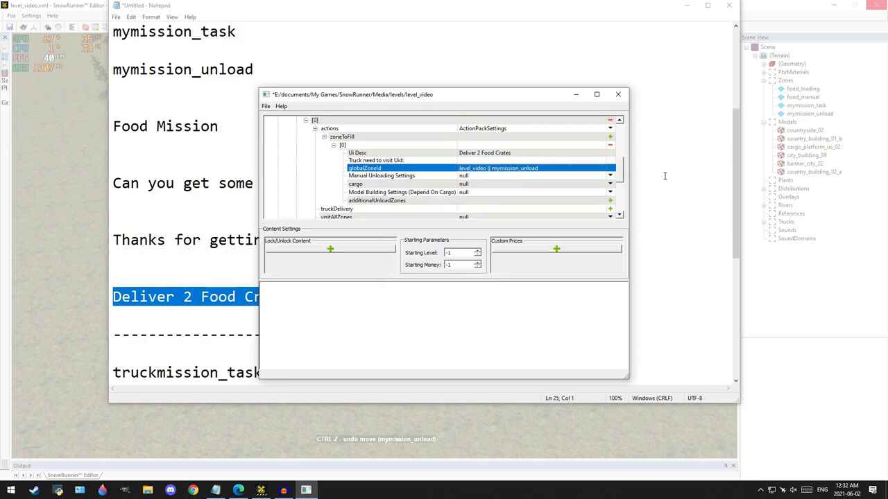
left_click(610, 184)
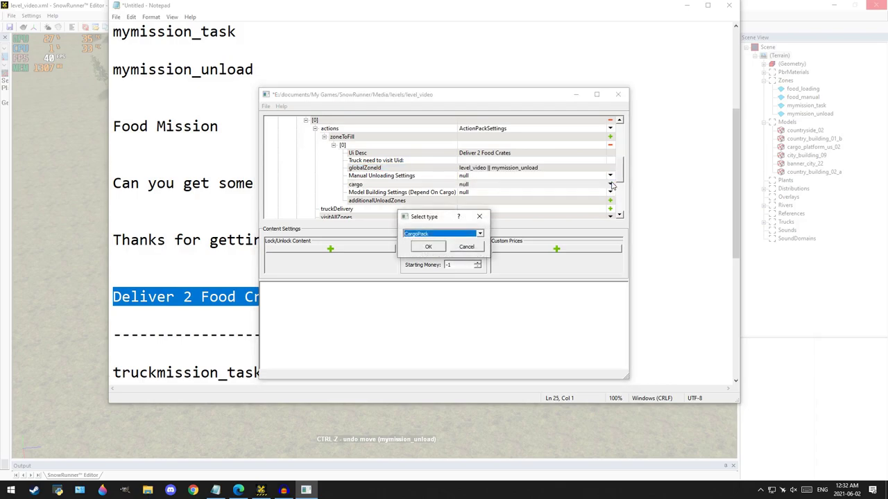
left_click(427, 247)
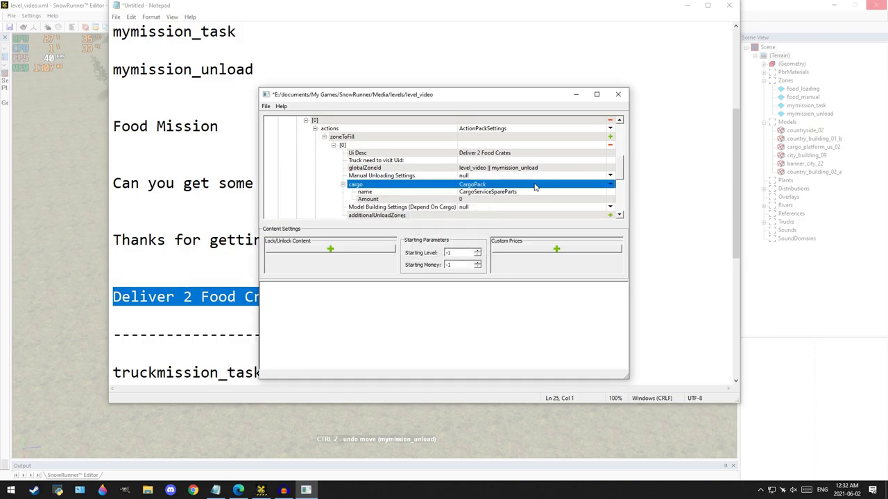
left_click(601, 195)
left_click(601, 192)
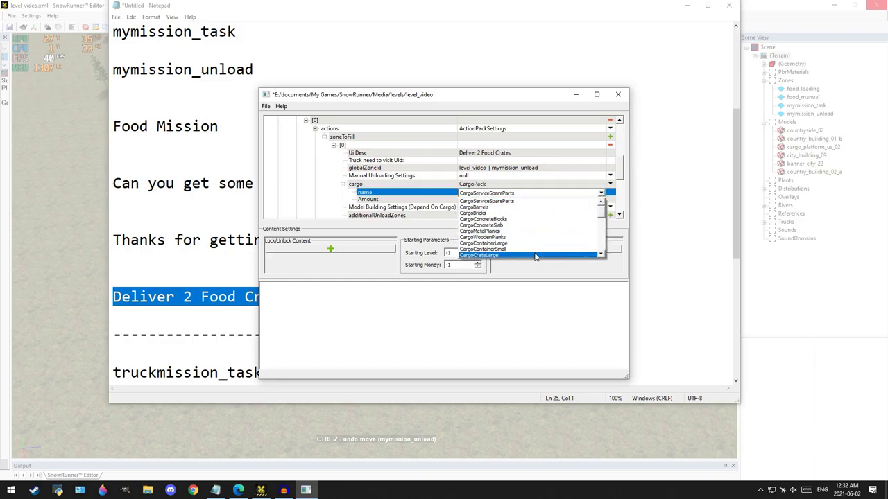
left_click(534, 256)
left_click(467, 200)
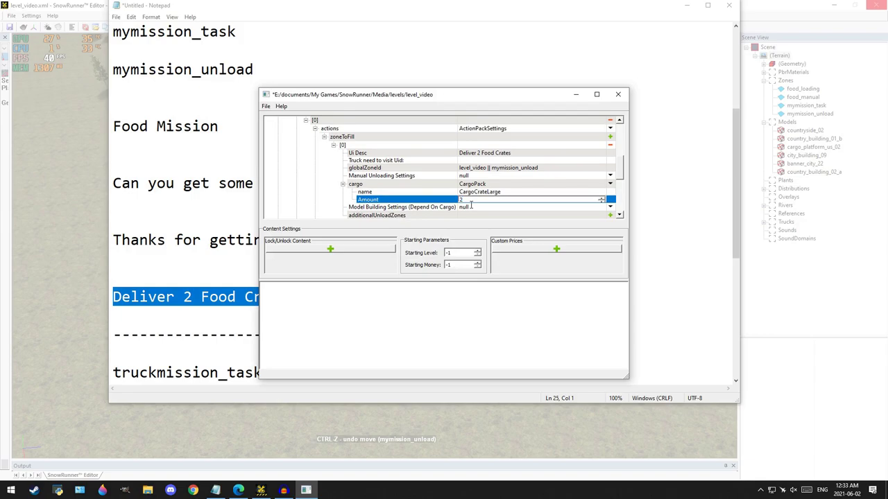
key("Return")
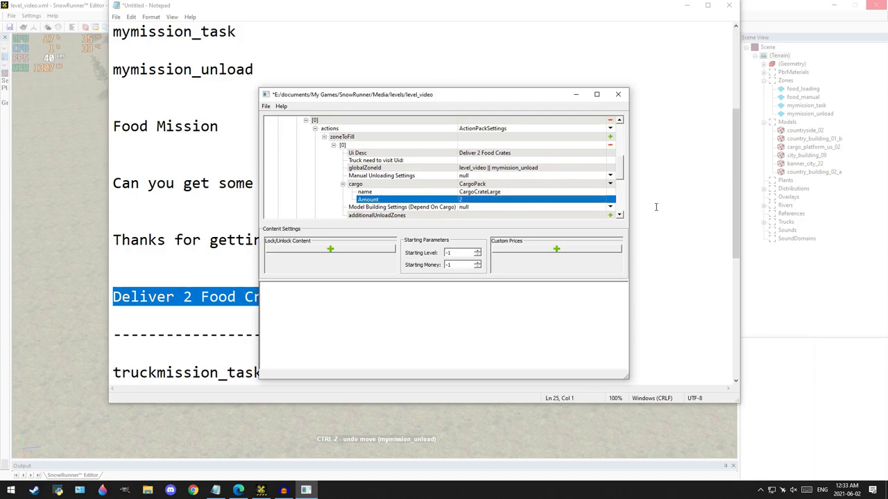
Look over the zoneToFill entry's settings and the stage's other action types
scroll(550, 193, "down", 1)
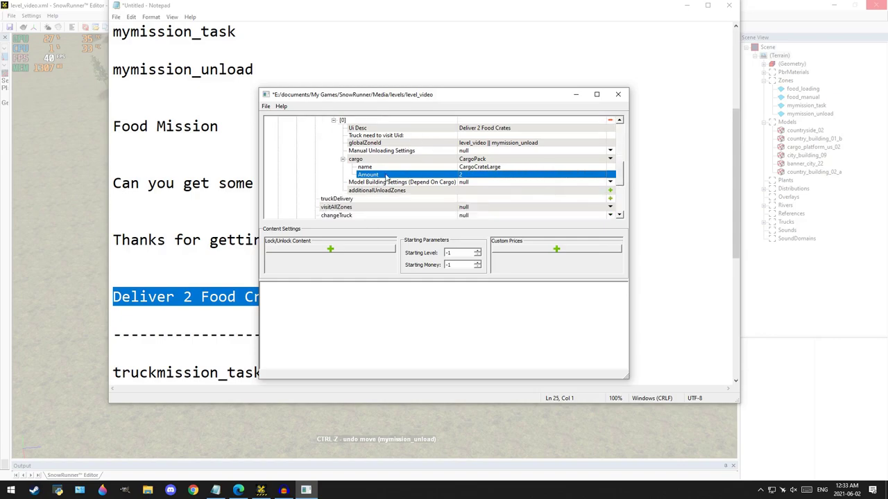
scroll(373, 171, "up", 1)
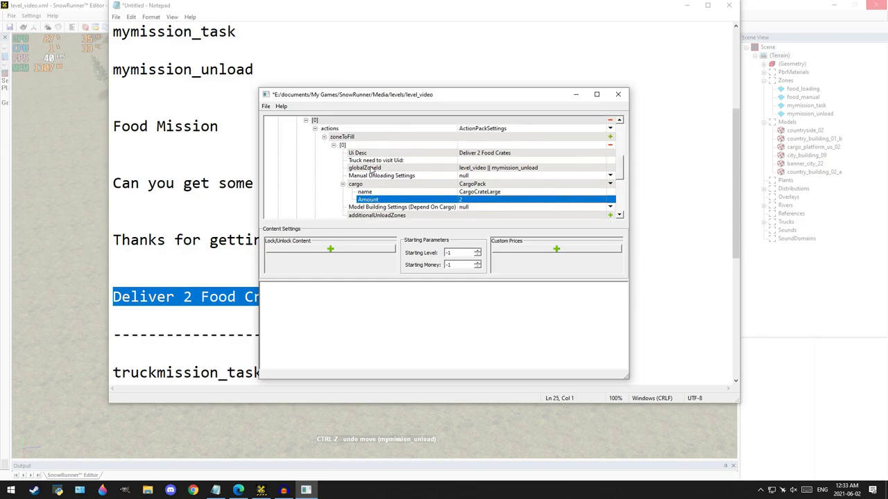
scroll(372, 170, "down", 2)
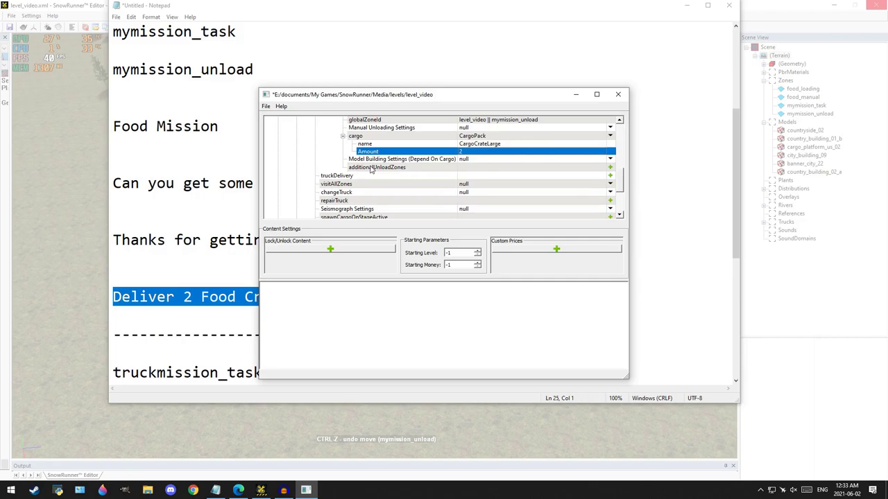
scroll(364, 178, "up", 2)
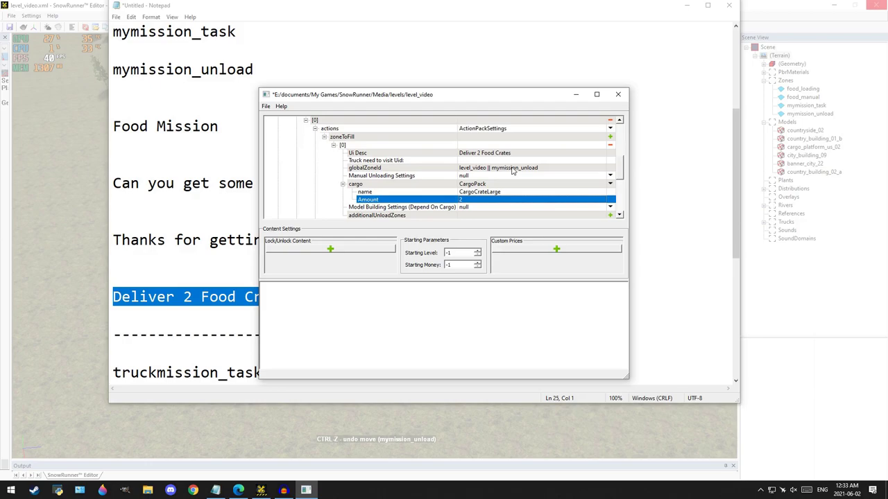
scroll(477, 188, "down", 1)
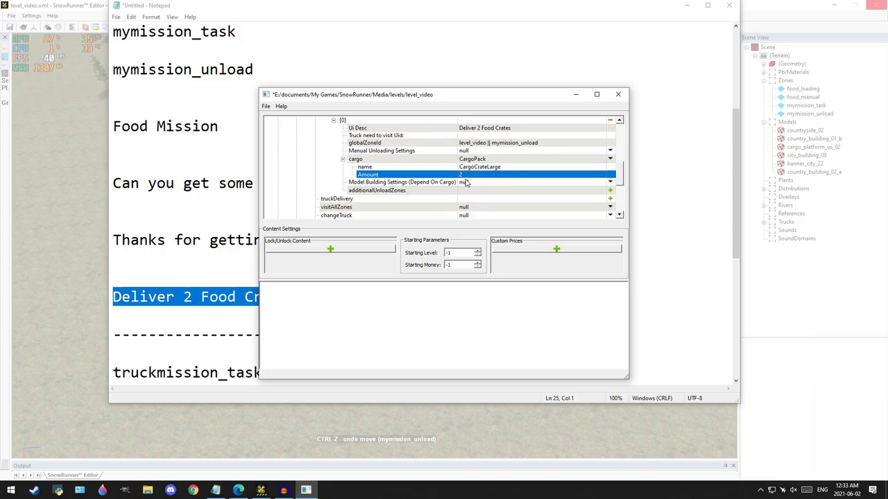
scroll(466, 184, "down", 2)
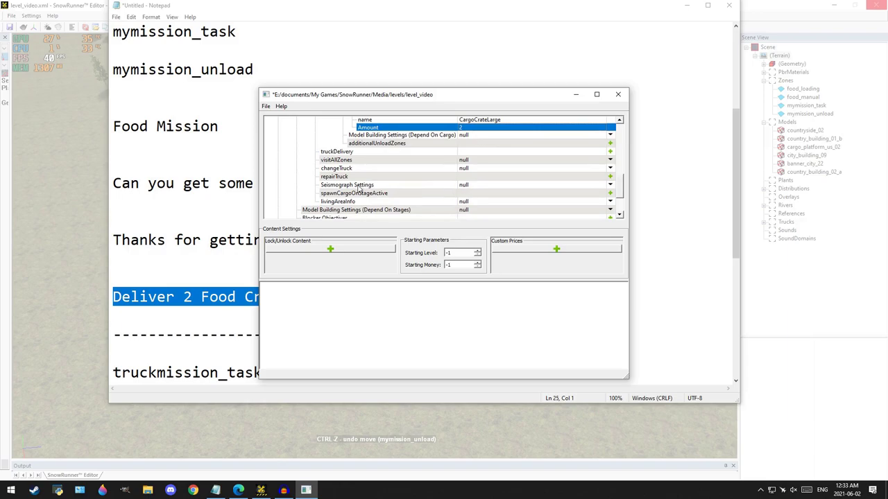
scroll(355, 178, "down", 1)
scroll(353, 178, "up", 5)
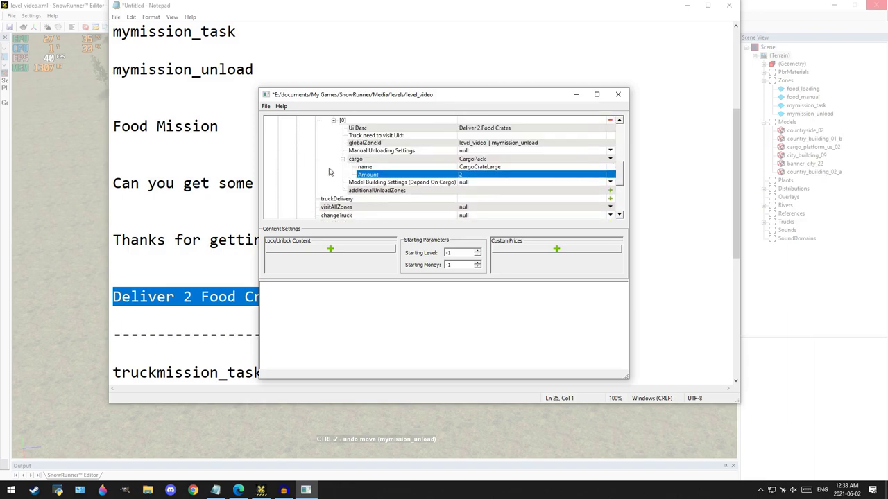
Collapse the Food Mission's stages and add ObjectiveRewardExperience and ObjectiveRewardMoney entries to its rewards
left_click(296, 135)
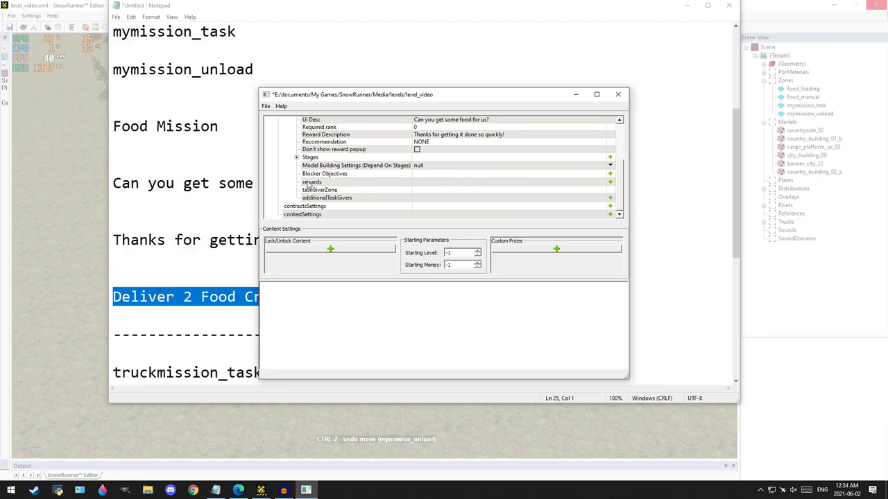
left_click(610, 183)
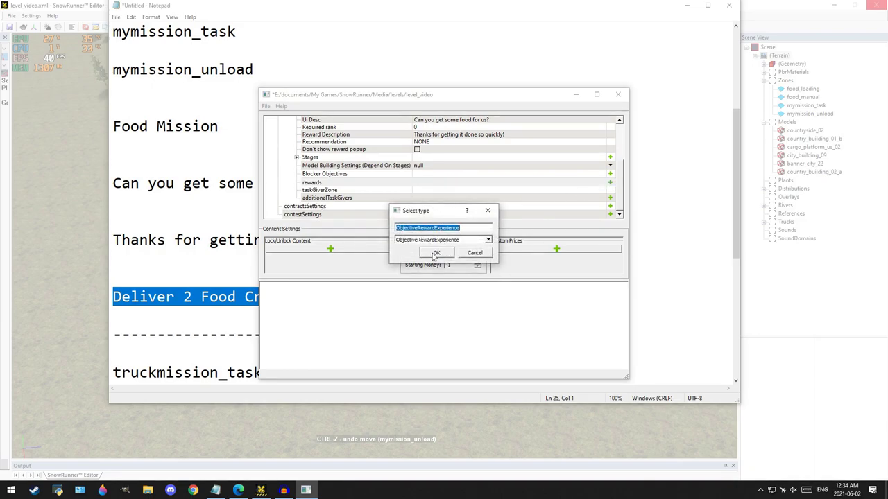
left_click(436, 252)
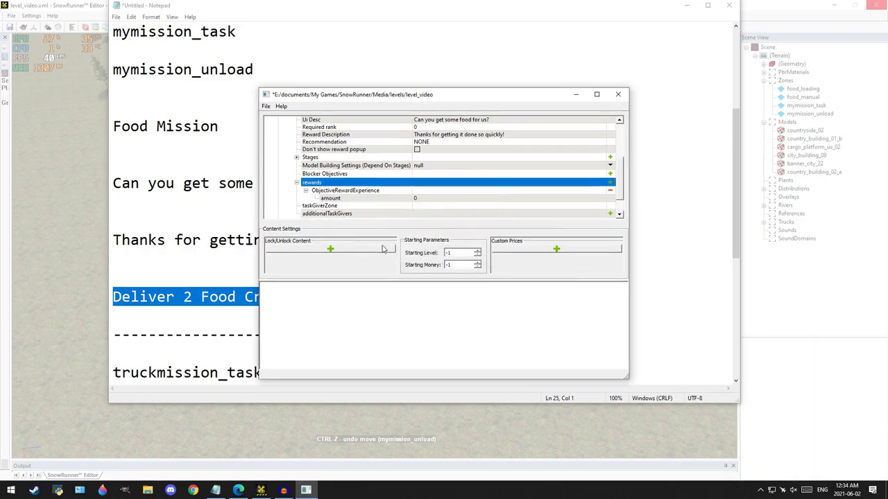
left_click(610, 182)
scroll(443, 243, "down", 1)
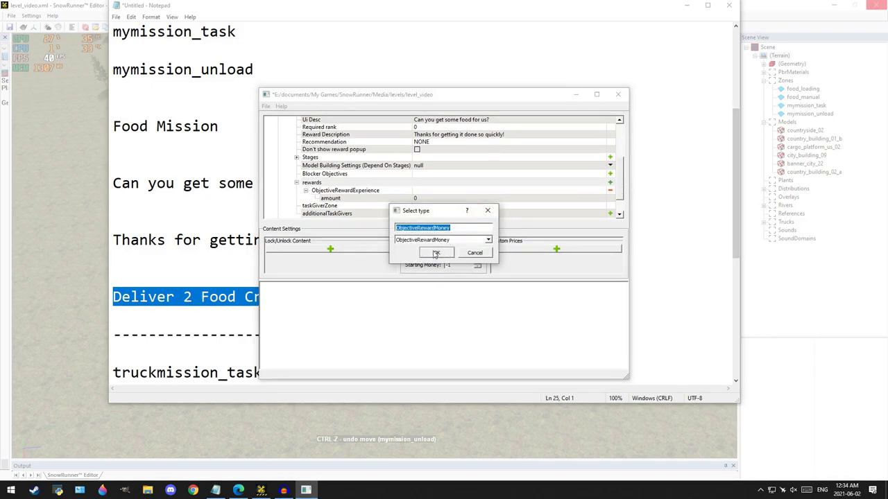
left_click(435, 253)
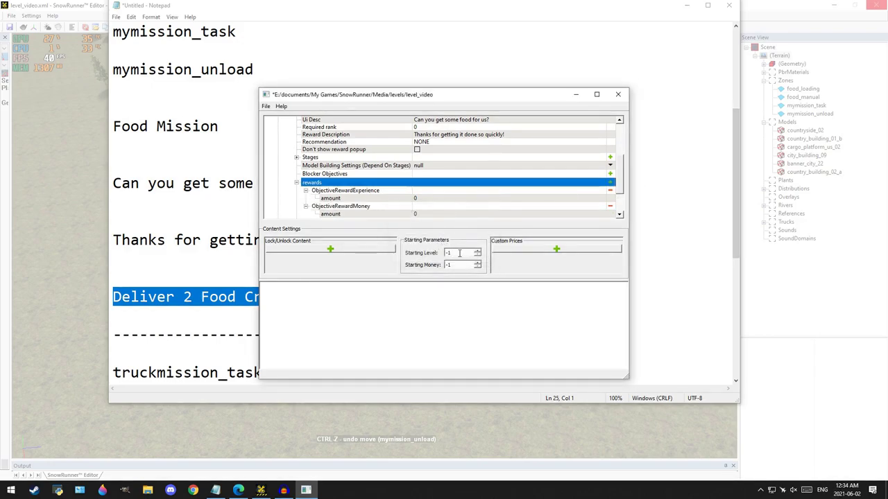
Set the experience reward amount to 1500 and the money reward amount to 2000
left_click(422, 199)
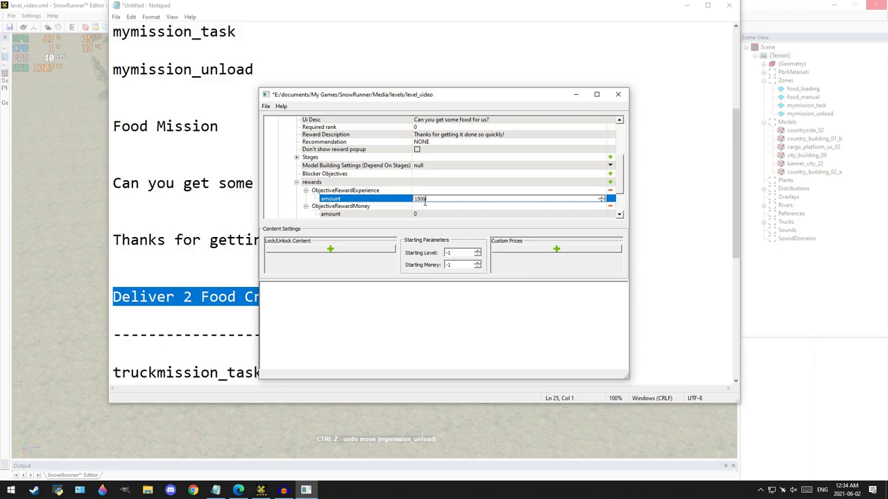
key("Return")
scroll(424, 198, "down", 2)
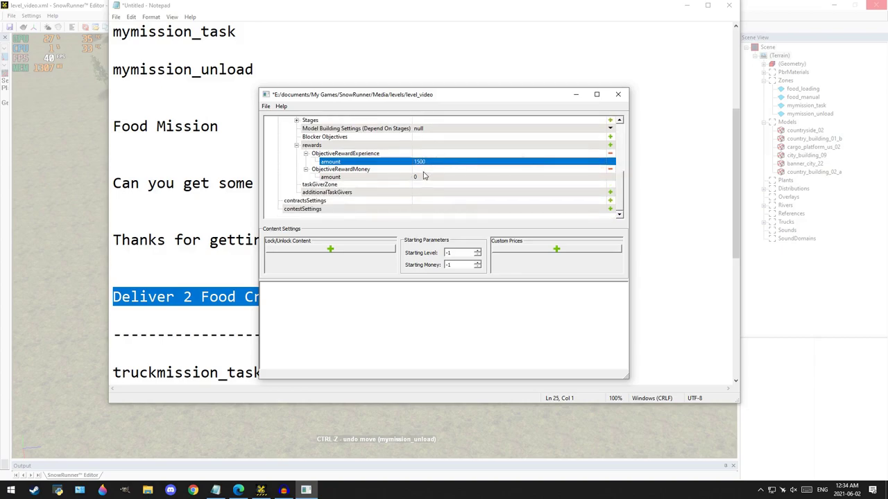
left_click(414, 177)
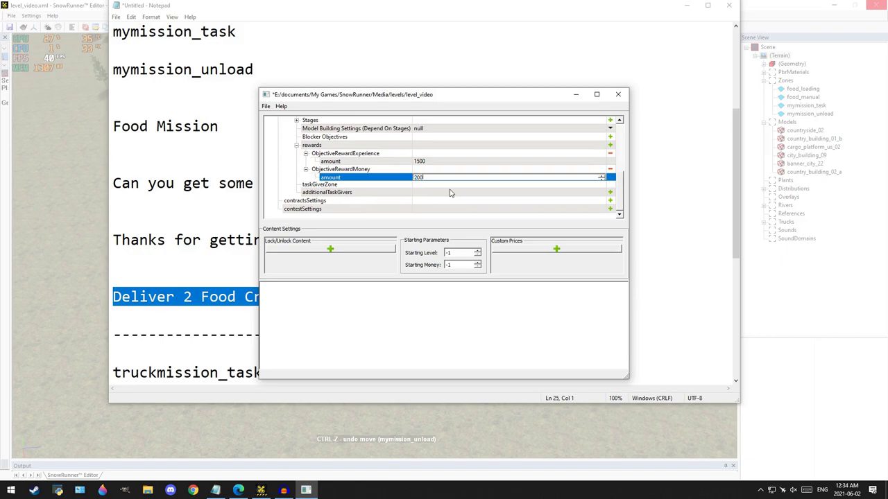
key("Return")
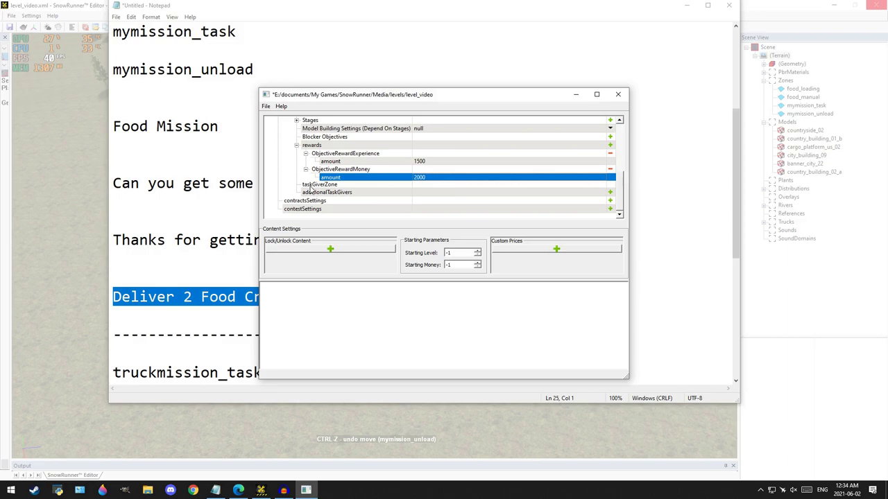
Set the Food Mission's taskGiverZone to the level_video || mymission_task zone
left_click(603, 186)
left_click(600, 185)
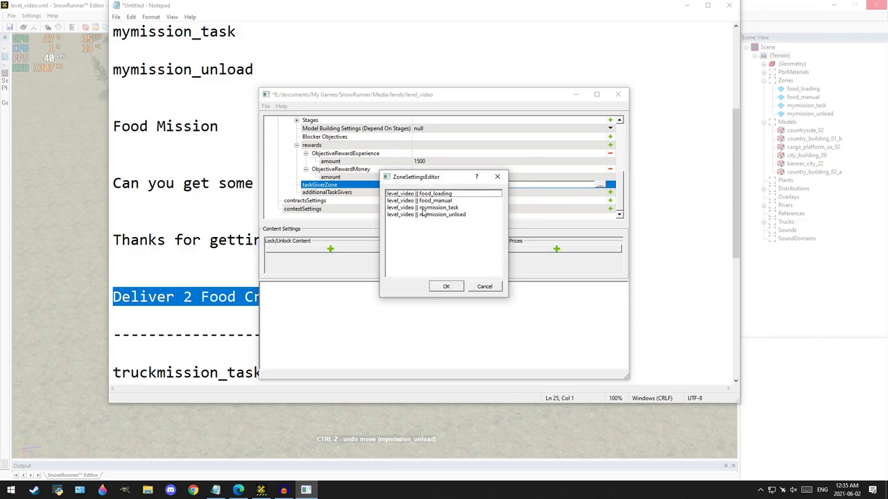
double_click(421, 208)
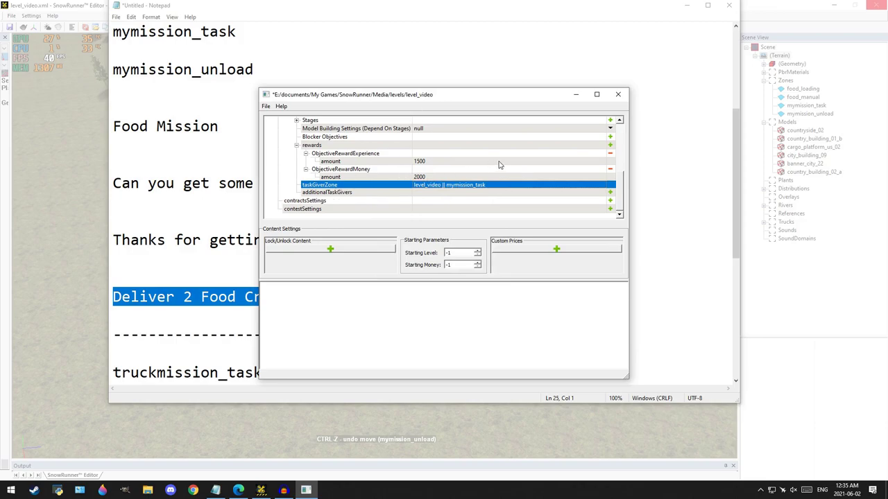
Review the Food Mission entries, save the level_video objective settings, close their window and return to the SnowRunner Editor map
scroll(285, 182, "up", 8)
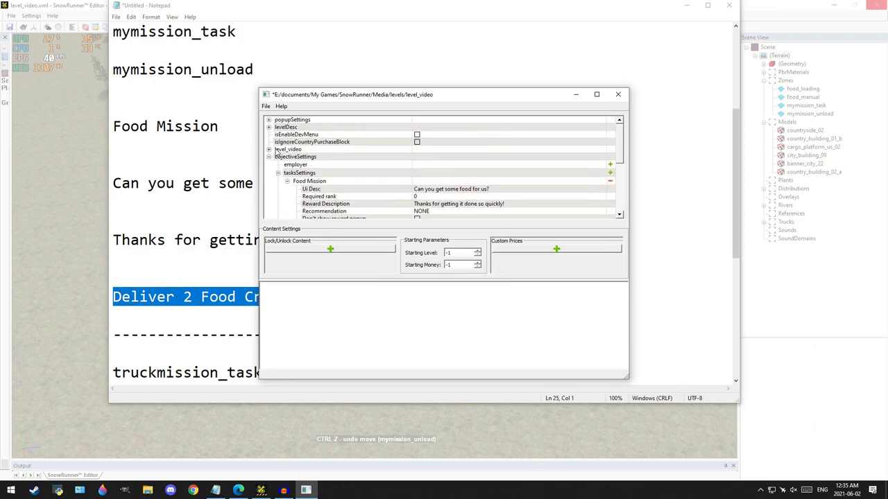
scroll(442, 200, "down", 3)
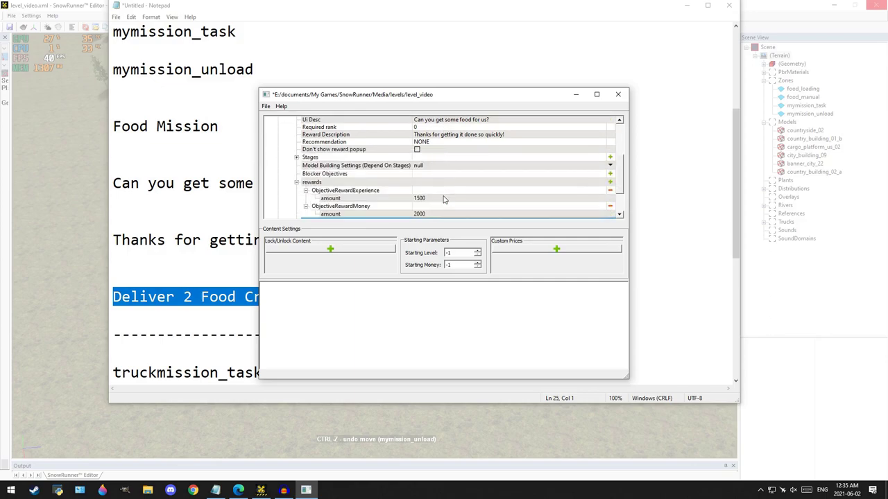
left_click(265, 107)
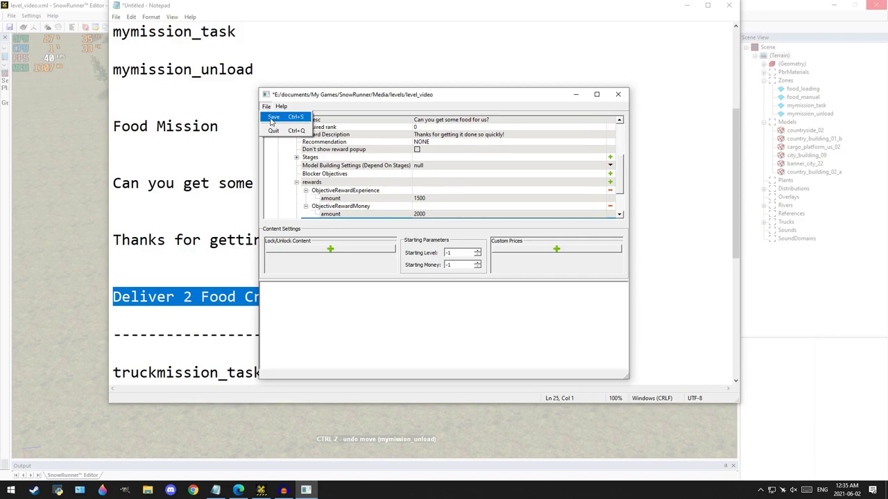
left_click(272, 122)
left_click(618, 94)
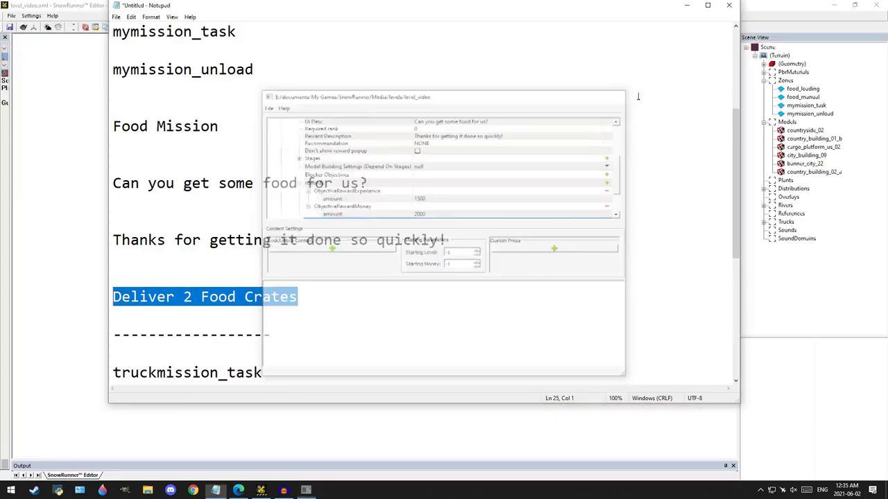
left_click(765, 5)
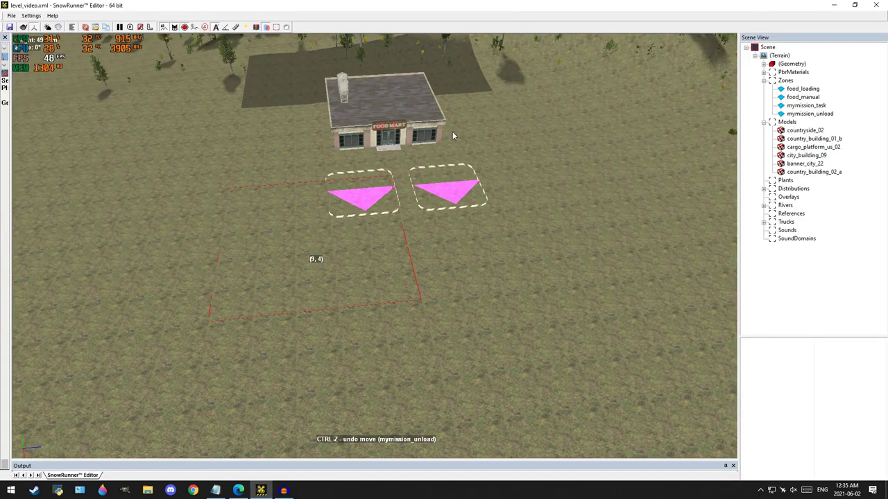
Add a truck on the empty terrain block (14, 1), near the map edge
right_click_drag(439, 240, 284, 152)
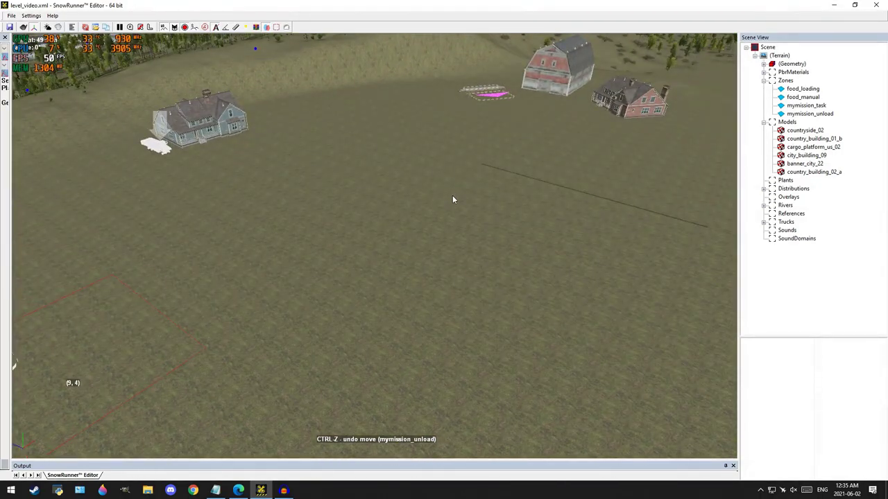
right_click_drag(451, 198, 307, 201)
right_click_drag(588, 217, 494, 179)
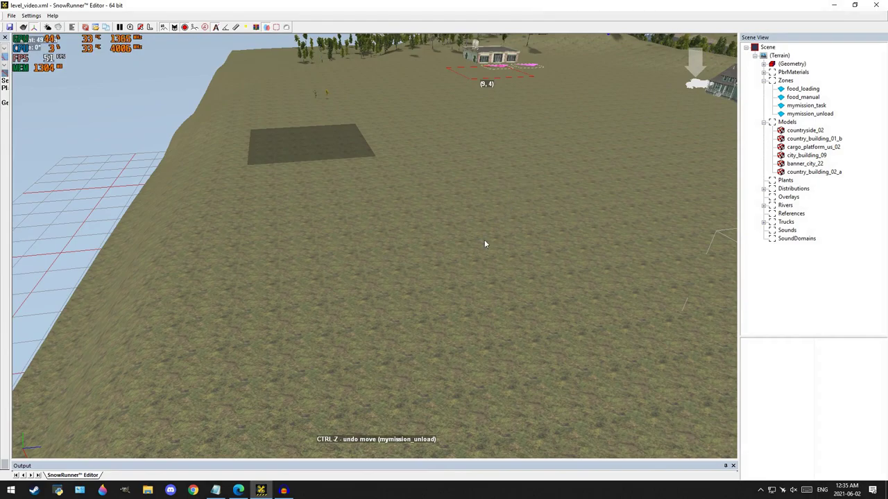
right_click_drag(484, 243, 421, 310)
left_click(446, 274)
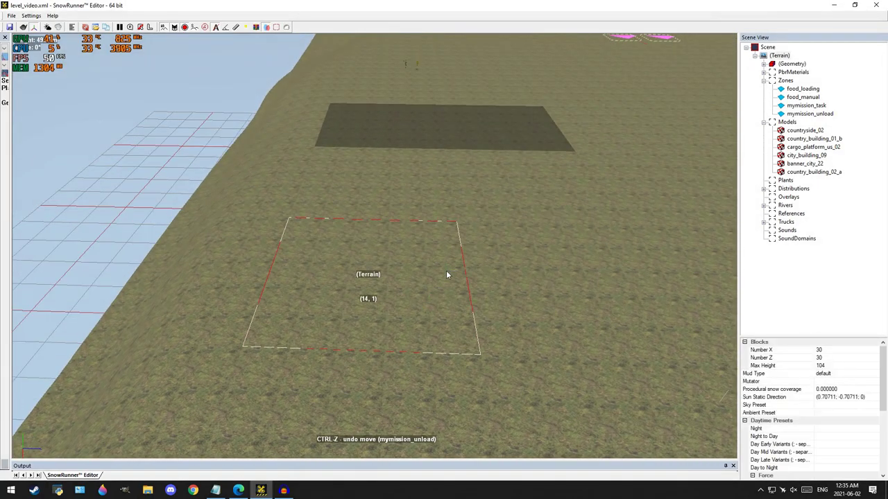
right_click(446, 273)
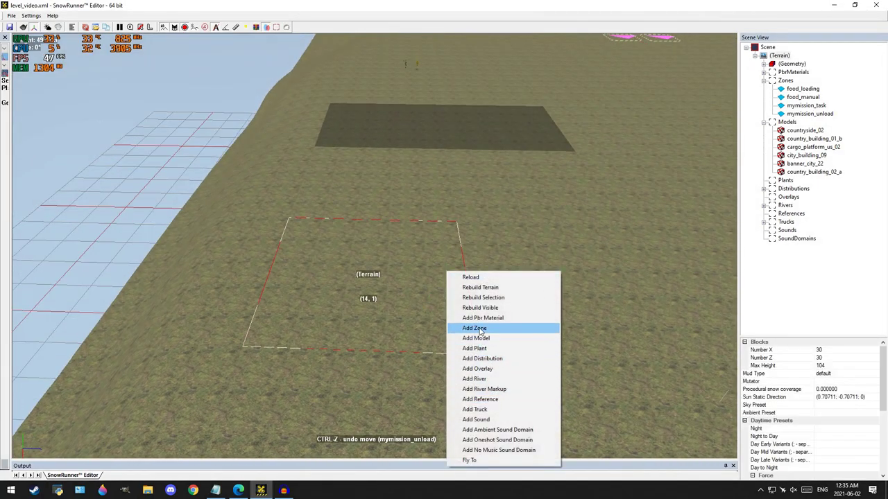
left_click(482, 411)
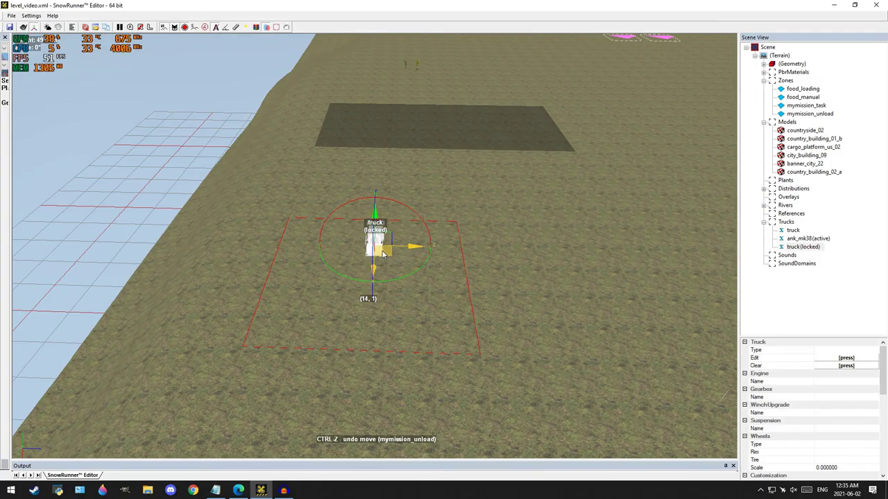
Move the new truck to about X -11, Z -304 and rotate it to about 26 degrees around Y
left_click_drag(382, 255, 542, 290)
scroll(462, 320, "up", 2)
scroll(505, 324, "up", 2)
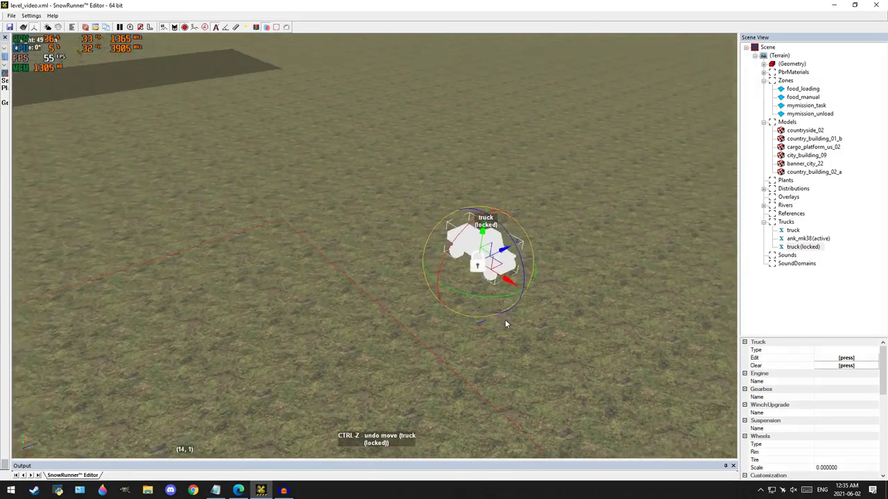
key("f")
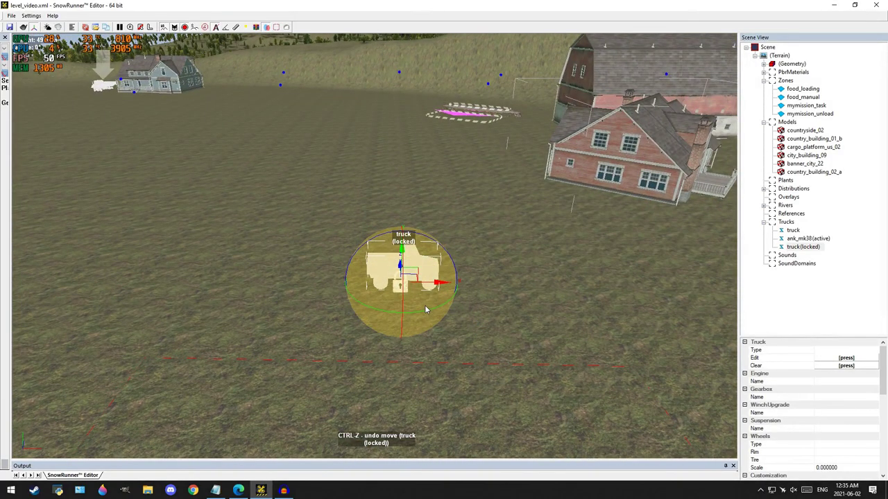
left_click_drag(425, 310, 458, 310)
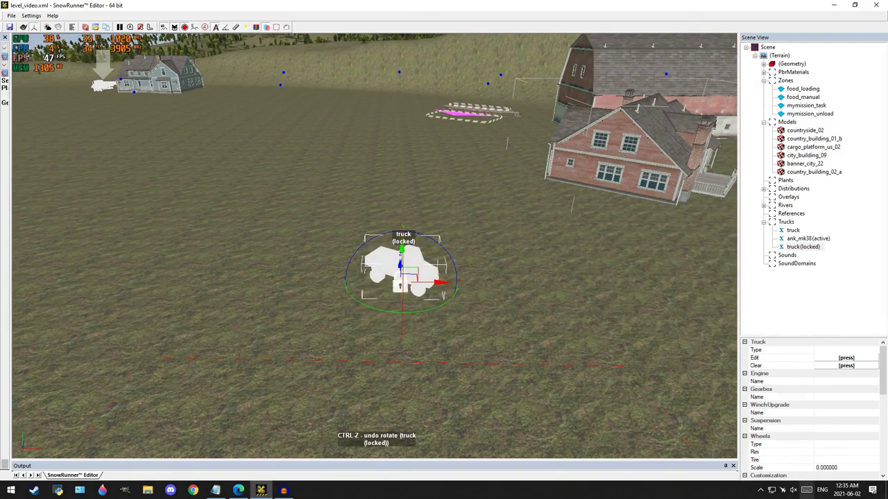
Set the new truck's type to chevrolet_kodiakc70 and look through its remaining properties
left_click(846, 359)
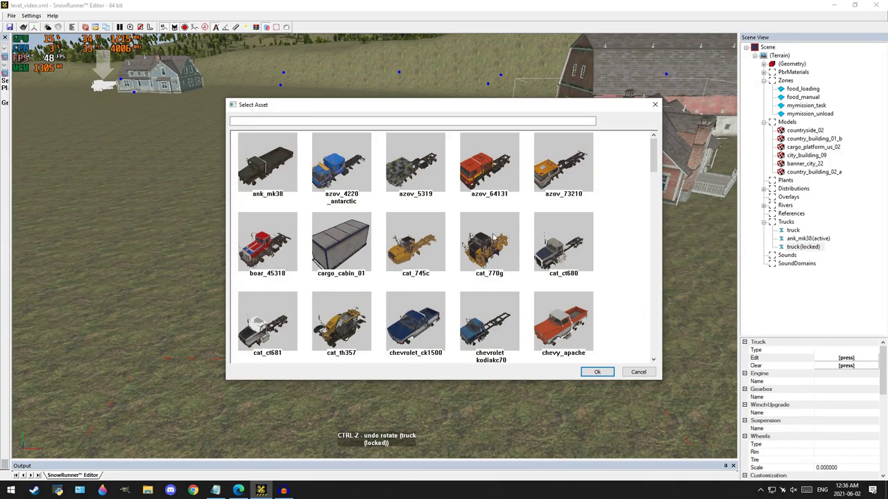
double_click(480, 330)
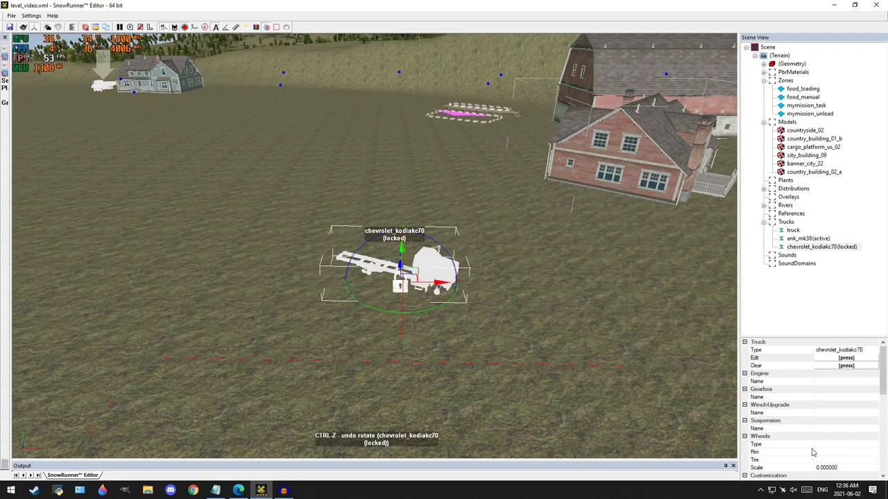
scroll(820, 445, "down", 2)
scroll(820, 446, "down", 6)
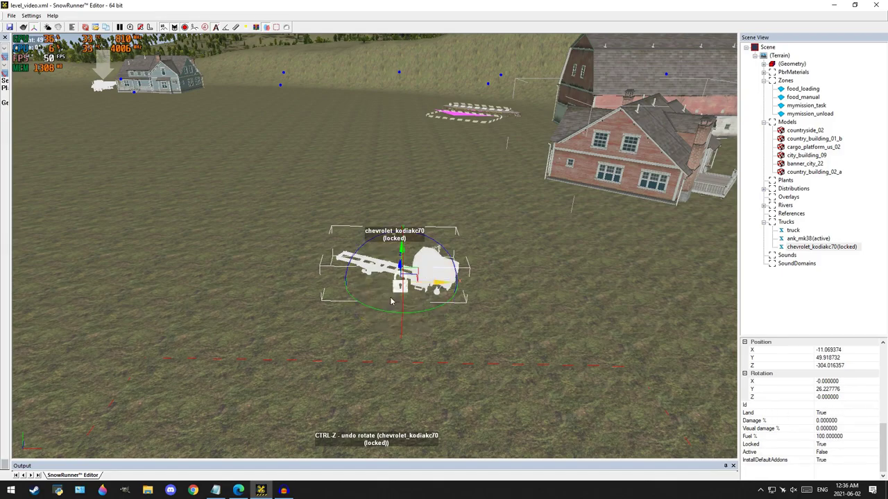
Set the chevrolet_kodiakc70 truck's Id to truck1_task, copied from the Notepad notes
left_click(216, 491)
scroll(188, 233, "down", 2)
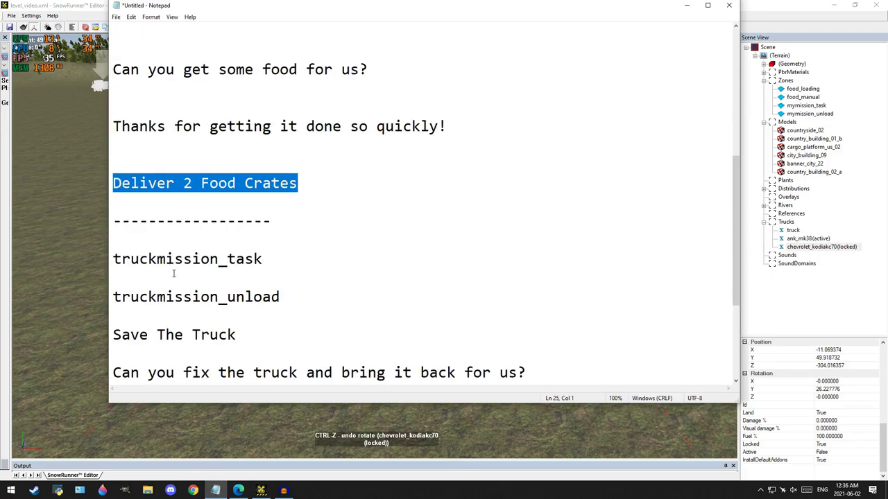
scroll(211, 332, "down", 3)
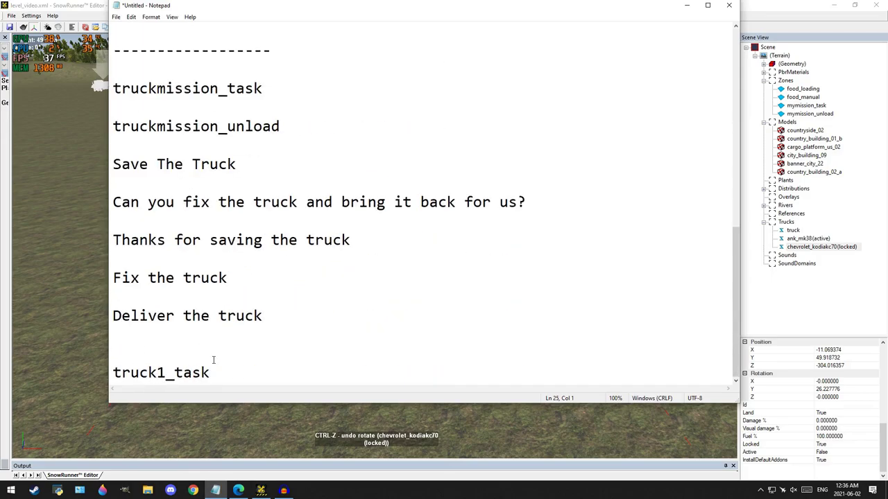
left_click_drag(211, 374, 115, 377)
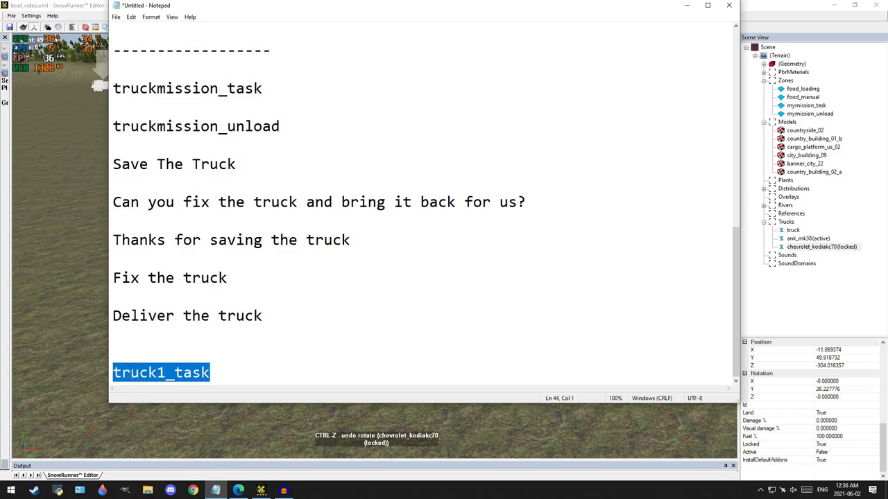
right_click(129, 373)
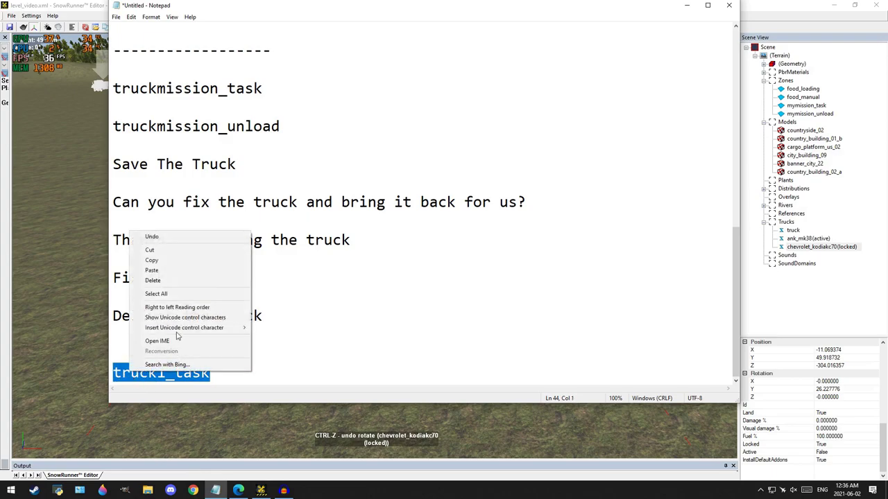
left_click(163, 261)
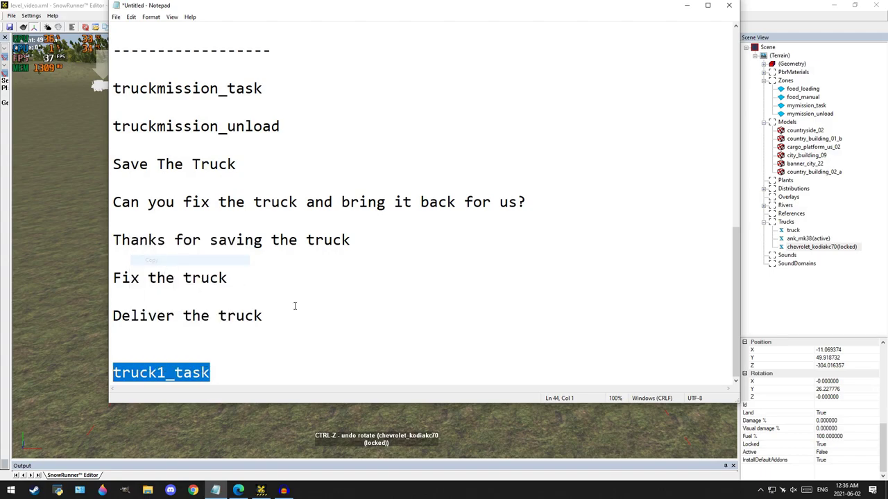
left_click(832, 406)
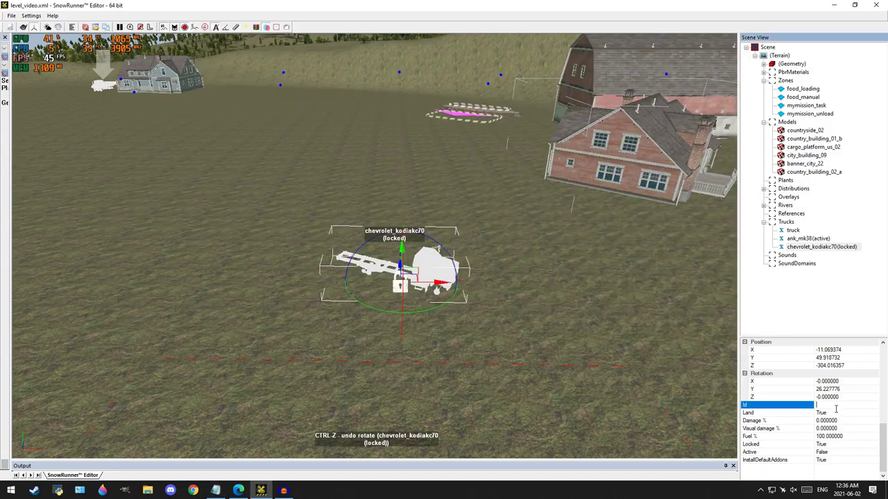
right_click(823, 408)
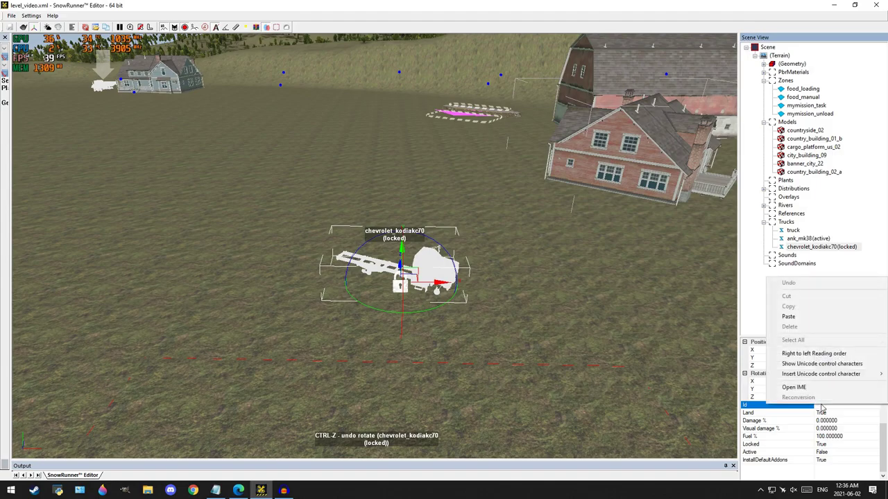
left_click(813, 317)
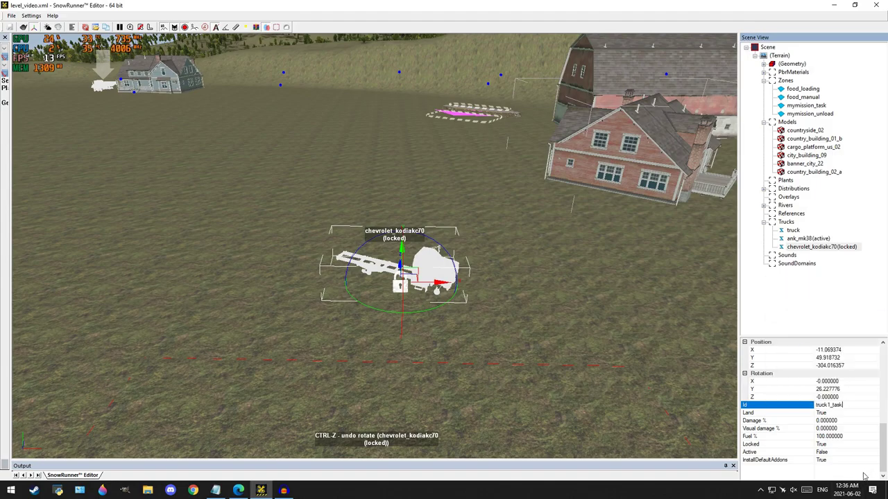